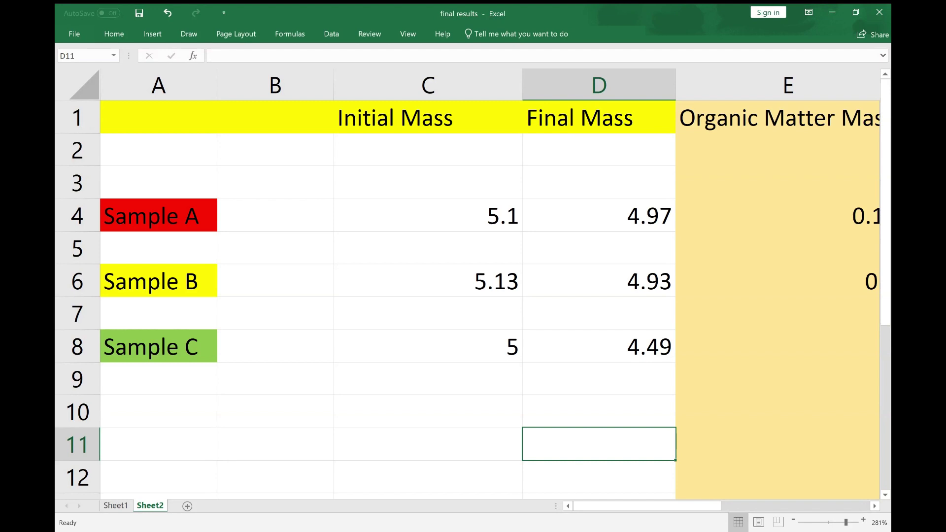
left_click(469, 88)
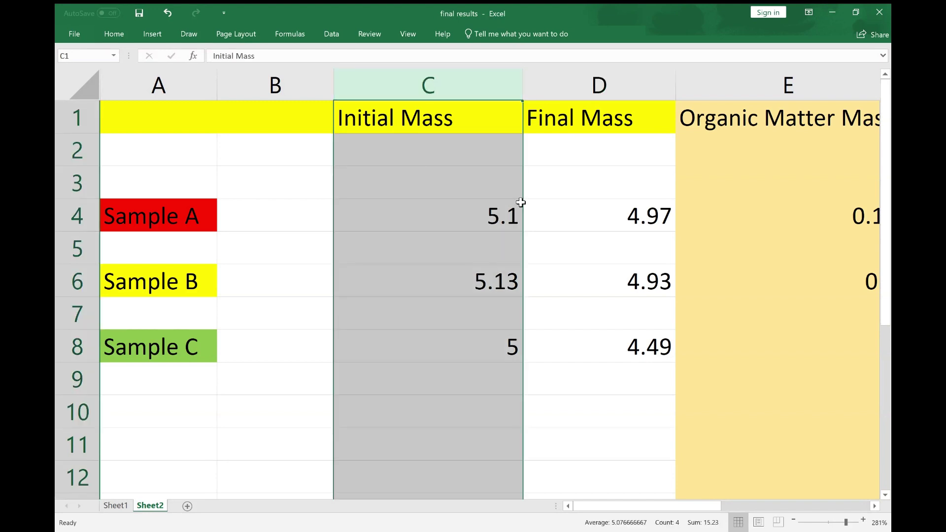
left_click(603, 86)
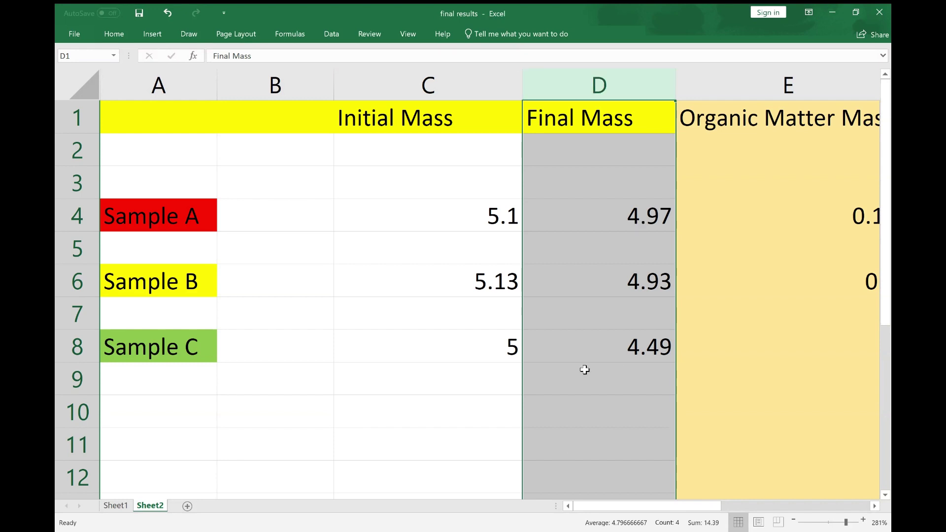
Calculate Sample C's organic matter mass in E8 with the formula =C8-D8.
left_click_drag(670, 507, 693, 501)
scroll(472, 276, "down", 5)
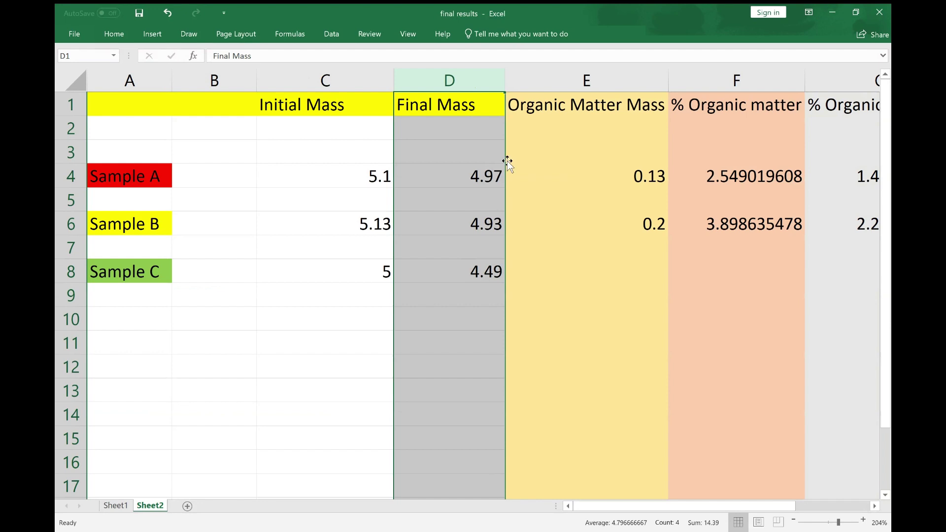
left_click(558, 278)
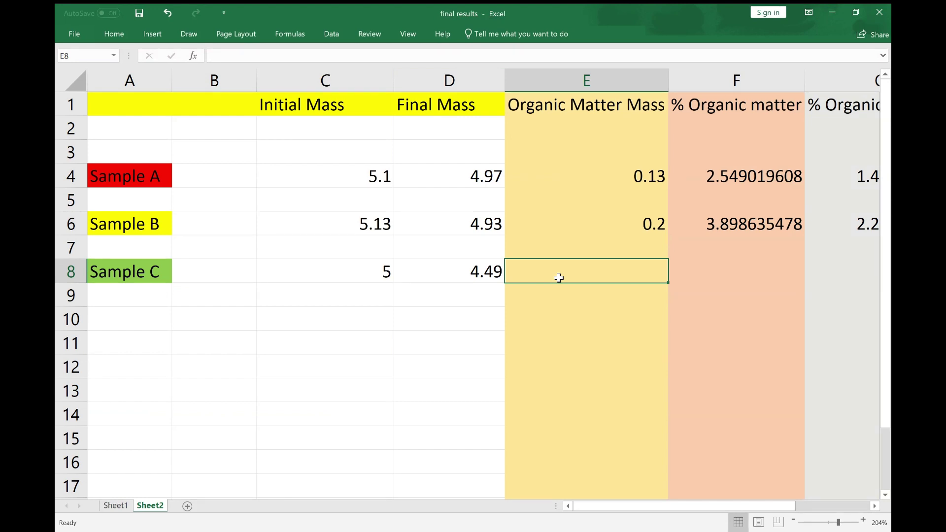
type("=")
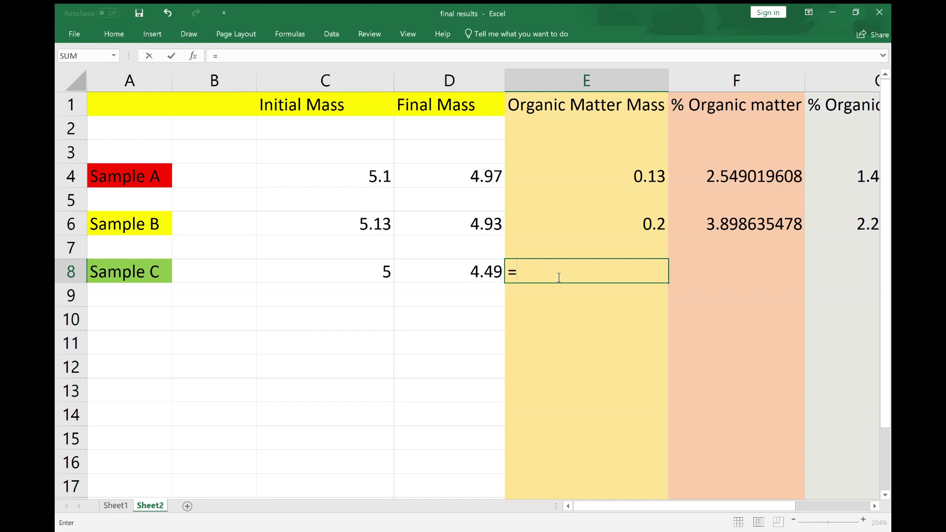
left_click(370, 272)
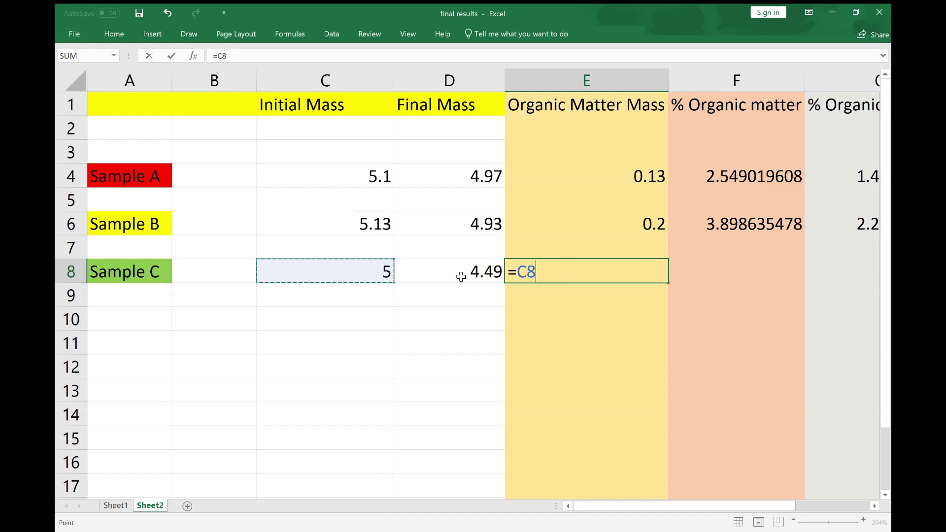
type("-")
left_click(462, 268)
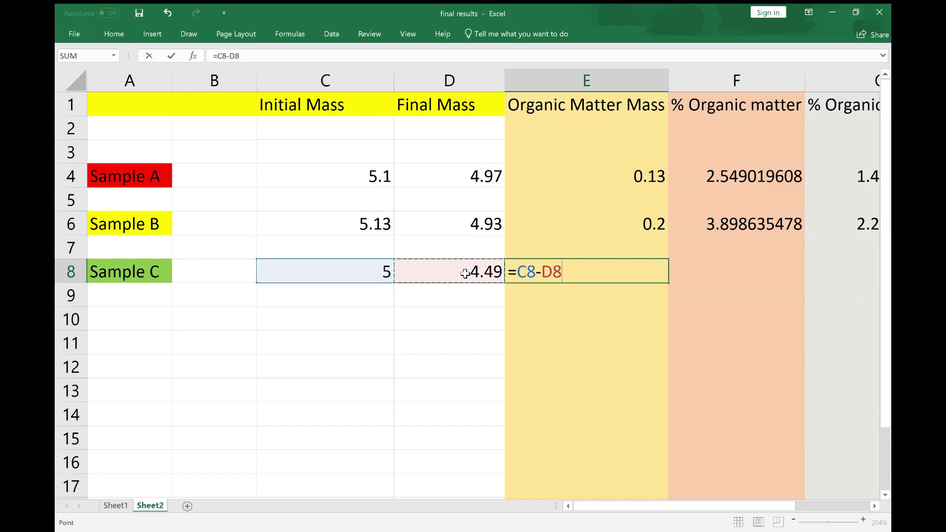
key("Return")
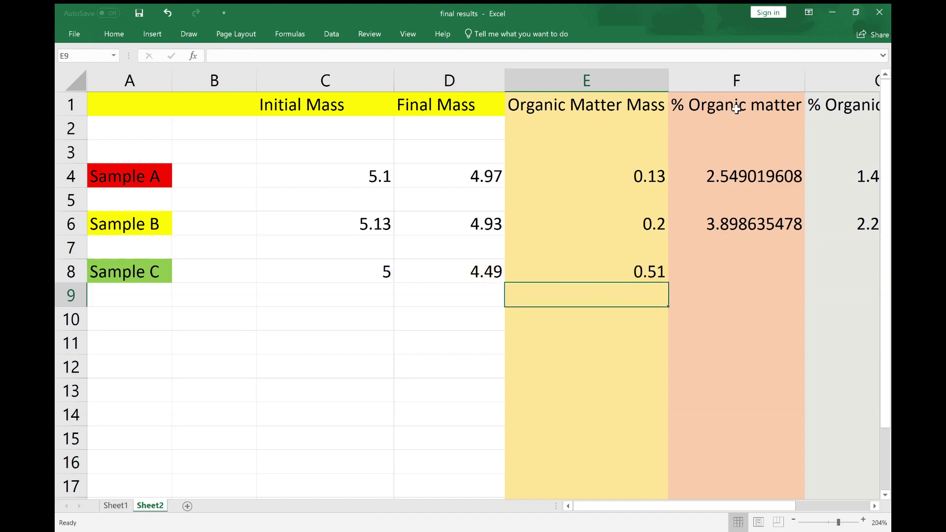
Calculate Sample C's % Organic matter in F8 with the formula =E8/C8*100.
left_click(727, 271)
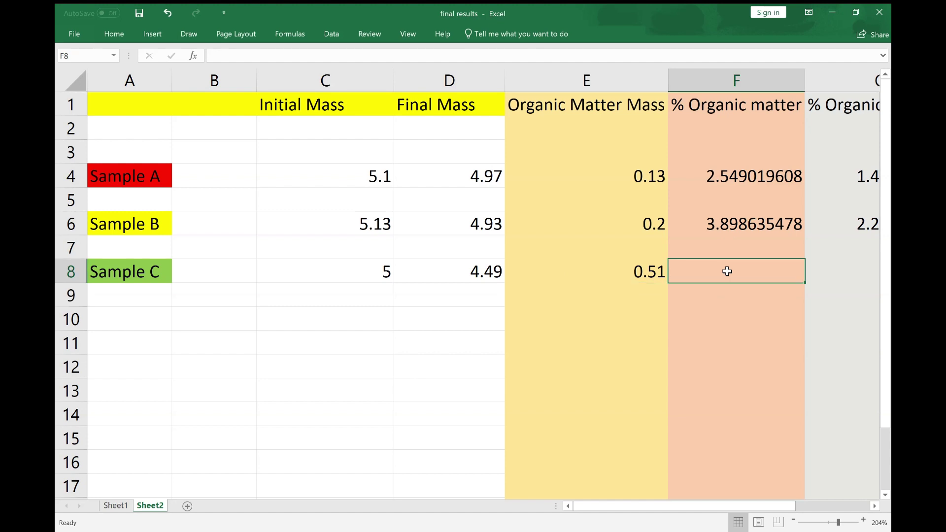
type("=")
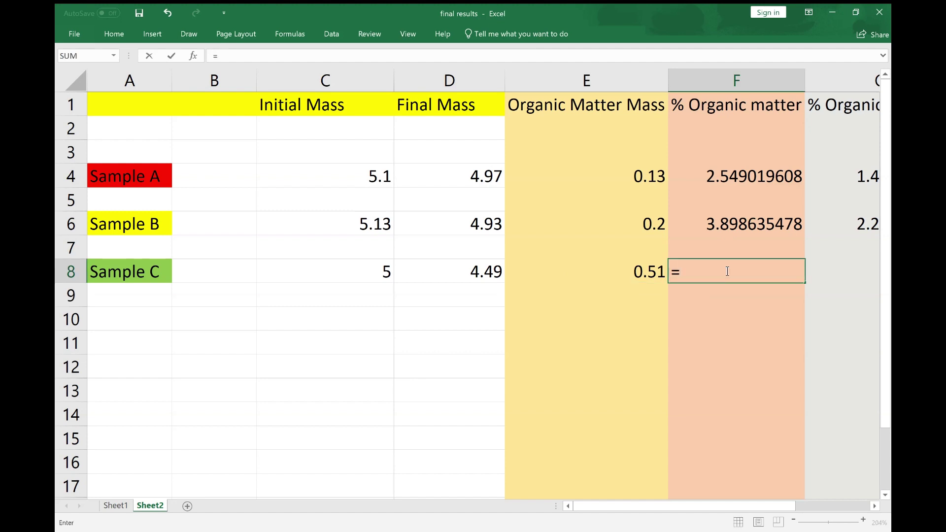
left_click(643, 271)
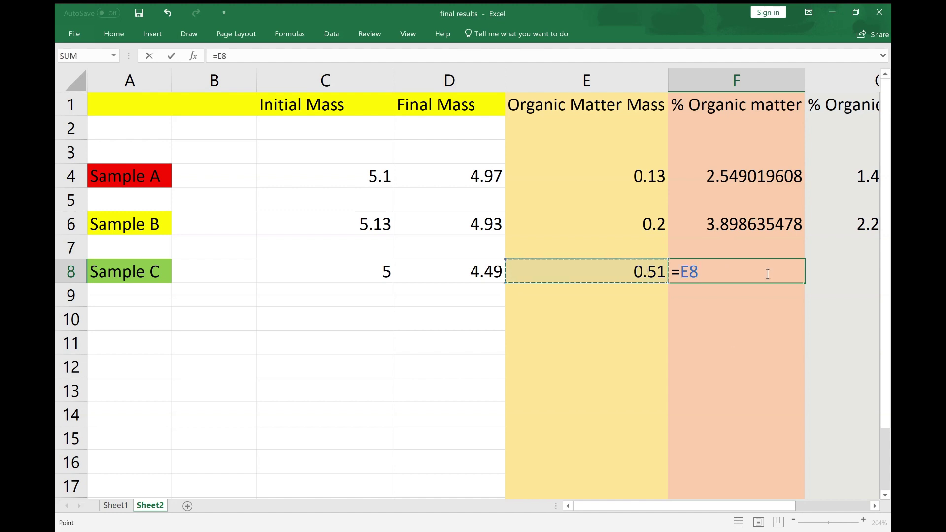
type("/")
left_click(364, 276)
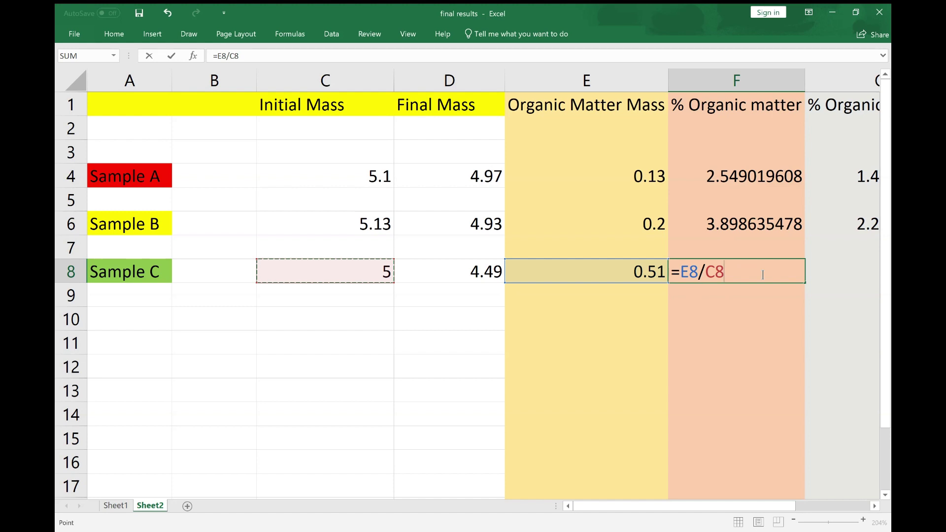
type("*100")
key("Return")
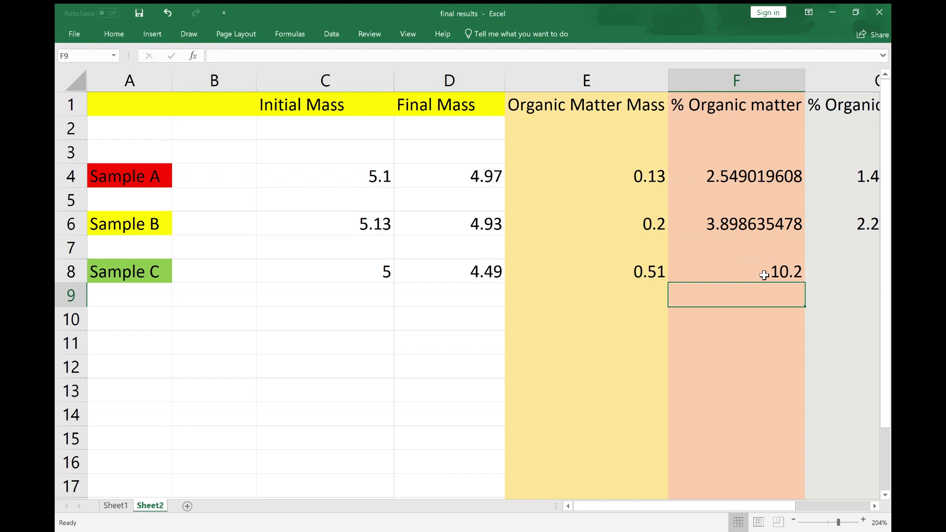
Try to calculate Sample C's % Organic Carbon in G8 with the formula =F80.58.
left_click(857, 274)
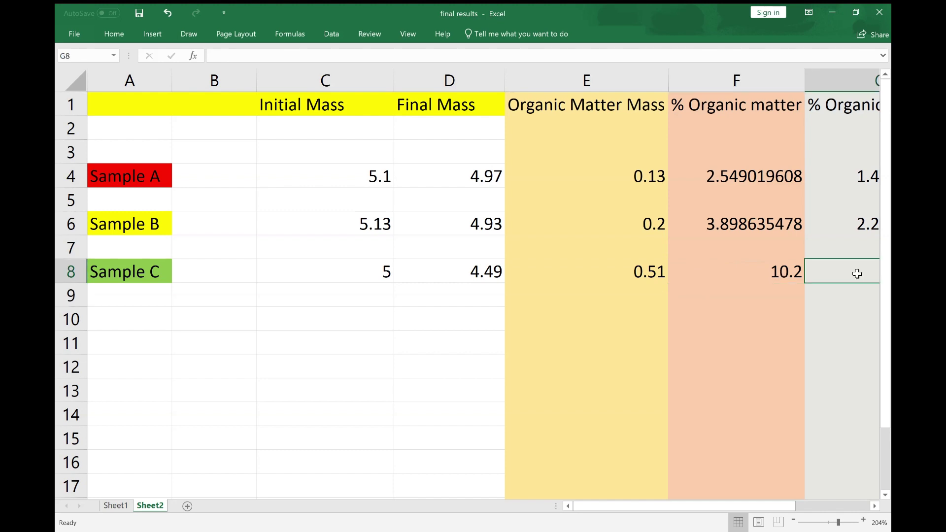
scroll(857, 274, "down", 1)
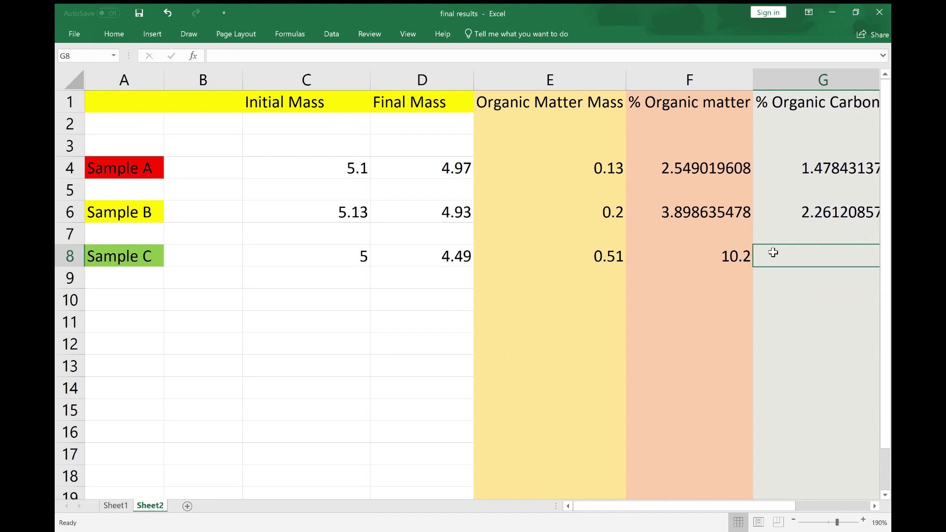
left_click(734, 257)
left_click(776, 251)
type("=")
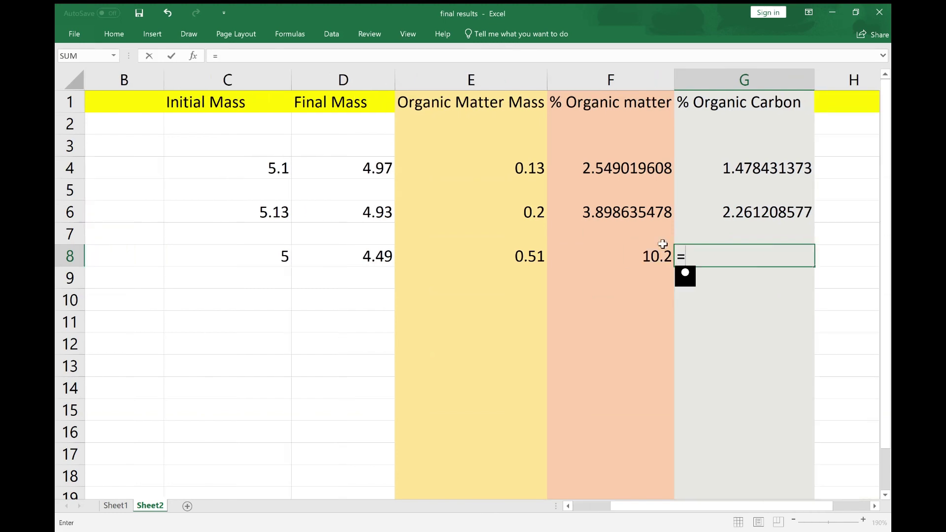
left_click(653, 258)
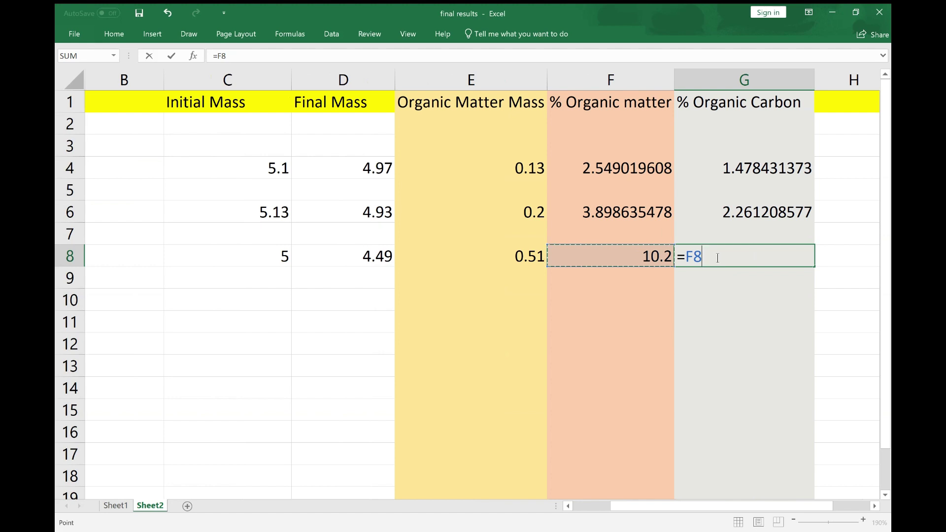
type("0.58")
key("Return")
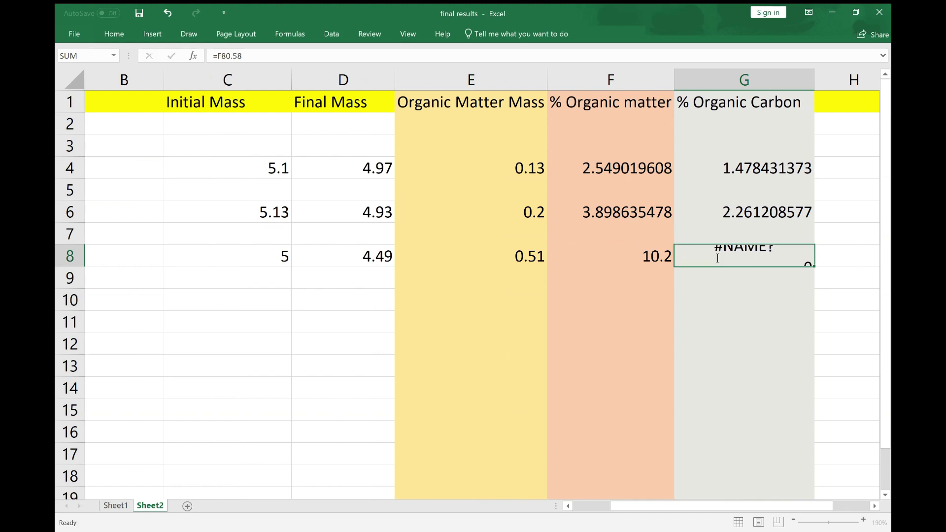
Replace the % Organic Carbon formula for Sample C in G8 with =F8*0.58.
left_click(717, 257)
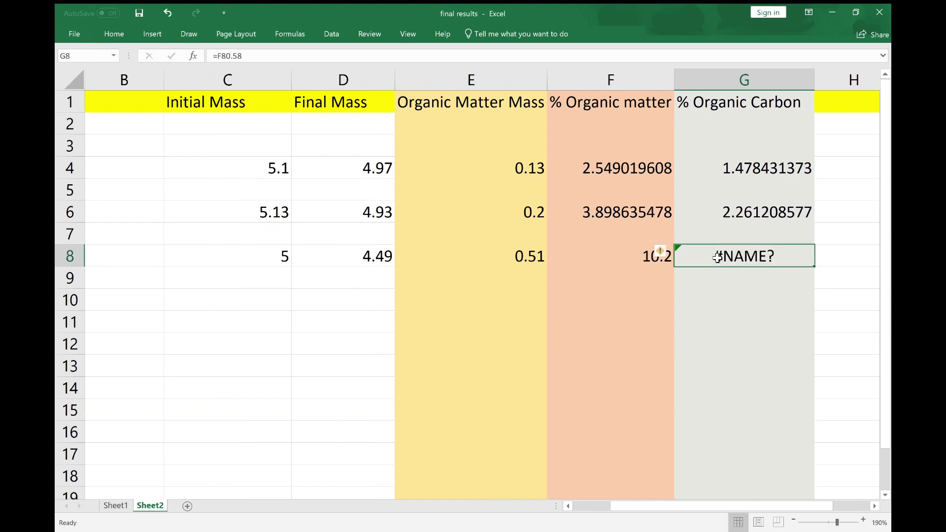
key("BackSpace")
type("=")
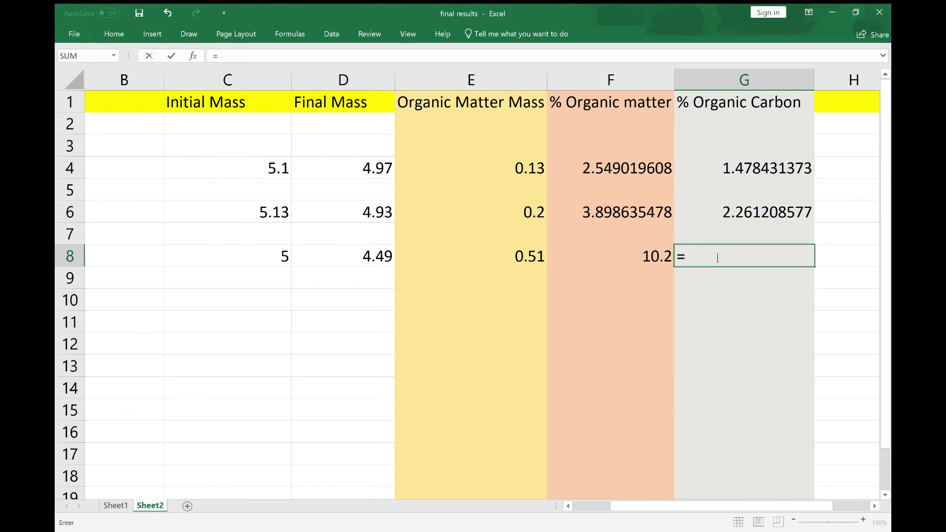
left_click(662, 254)
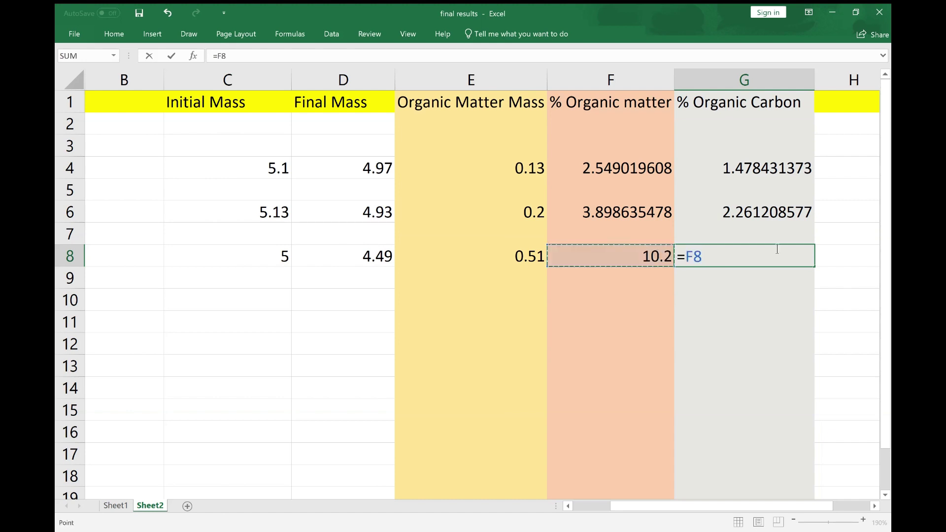
type("*")
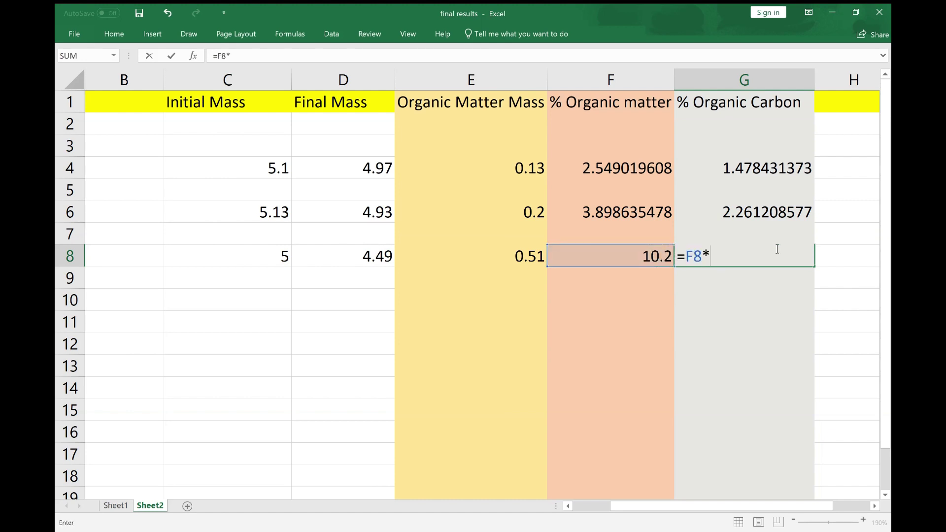
type("0.58")
key("Return")
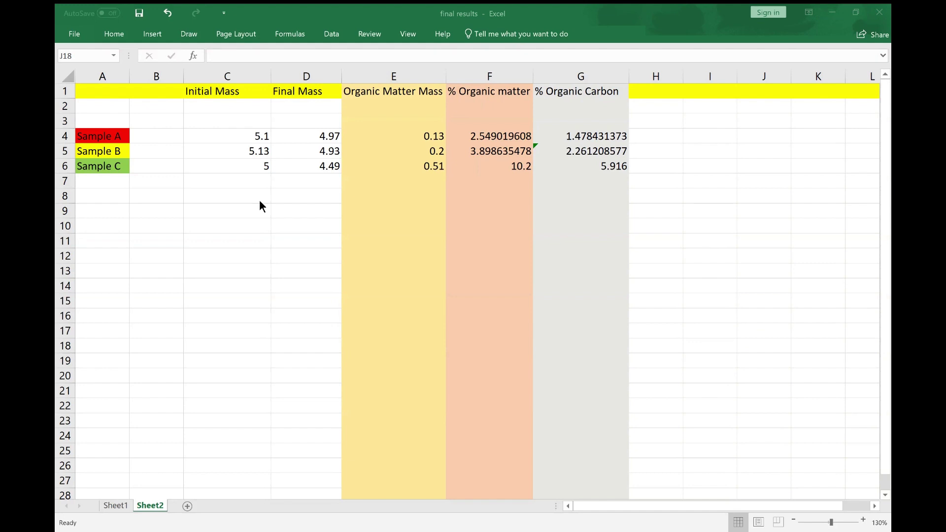
Try out a clustered column chart of the sample names and % Organic matter (columns A and F), and delete it.
left_click(115, 74)
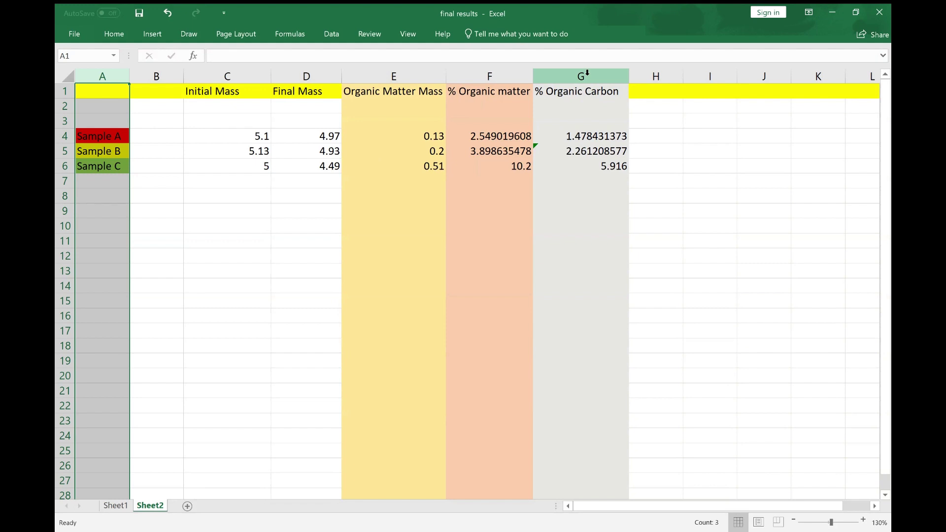
left_click(512, 78, "ctrl")
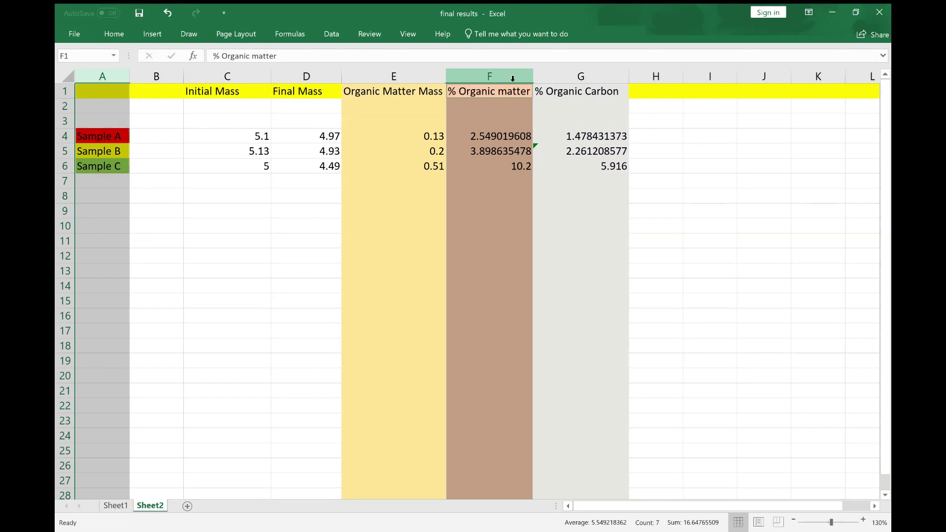
left_click(150, 35)
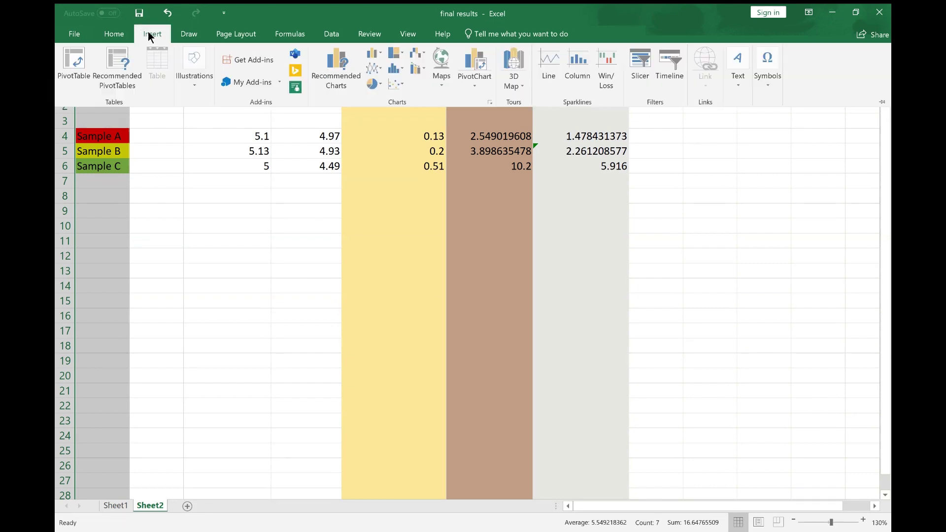
left_click(374, 56)
left_click(376, 90)
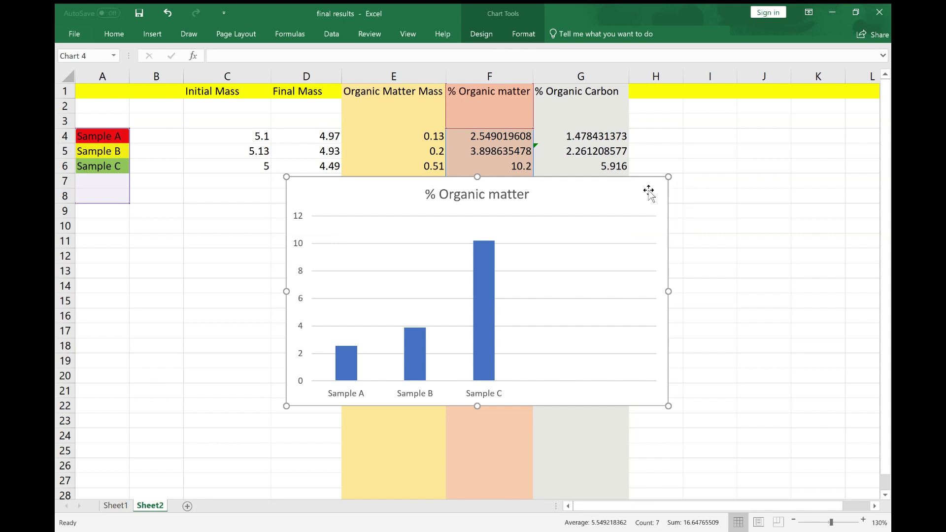
key("Delete")
left_click(635, 226)
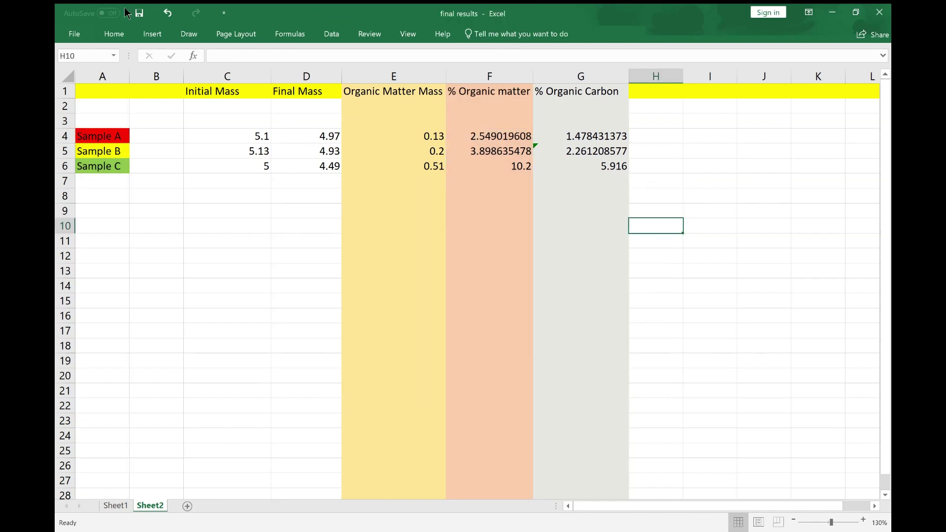
Insert a clustered column chart of the sample names, % Organic matter and % Organic Carbon (columns A, F and G), and add axis titles to it.
left_click(93, 74)
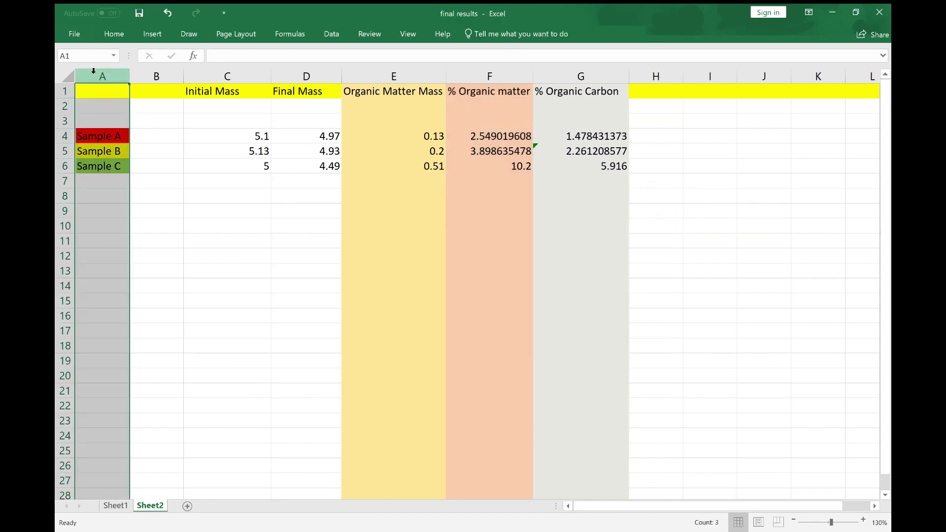
left_click(512, 72, "ctrl")
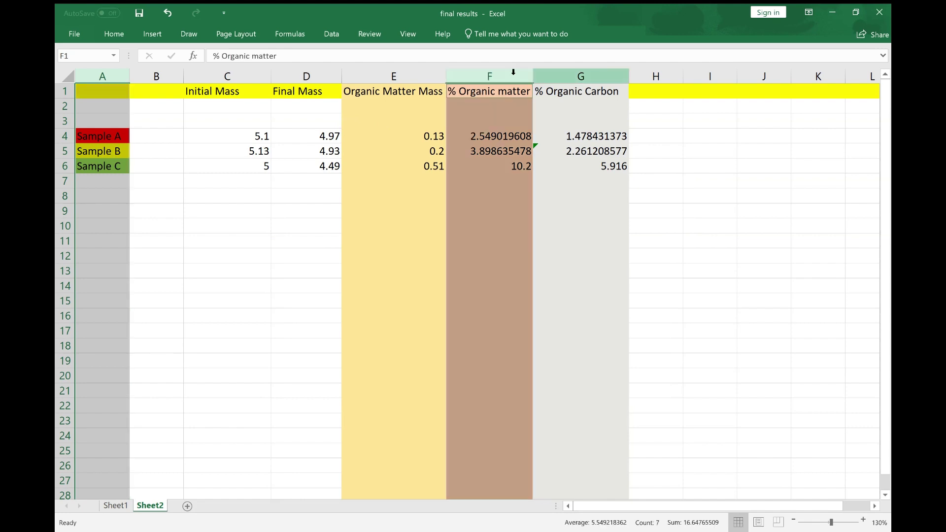
left_click(580, 75, "ctrl")
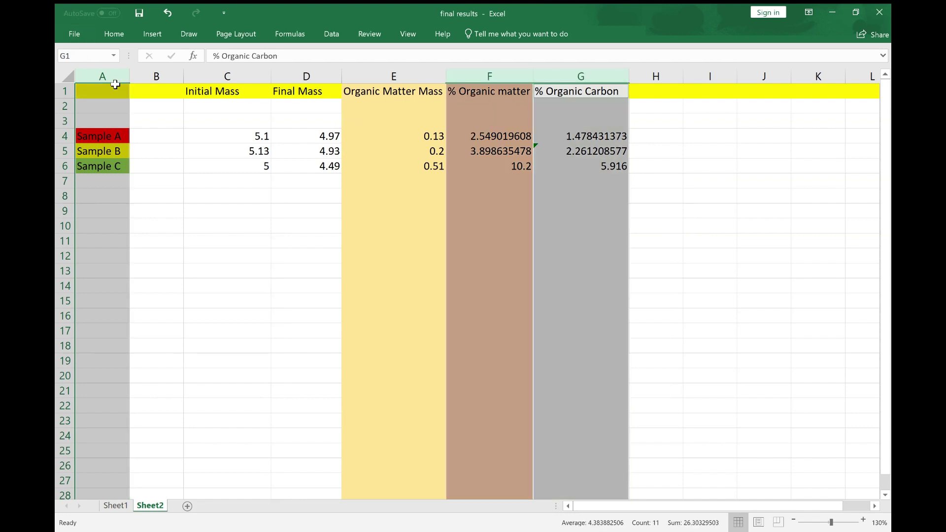
left_click(152, 33)
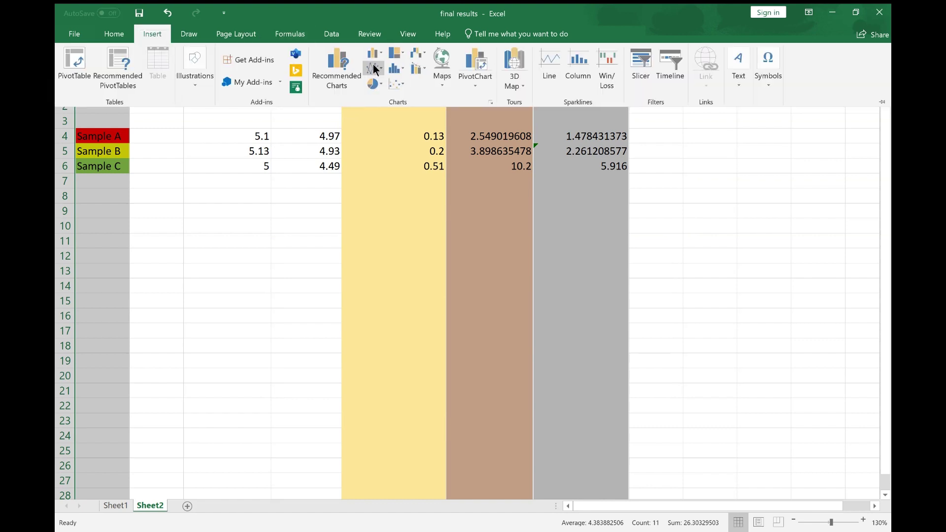
left_click(374, 54)
left_click(389, 98)
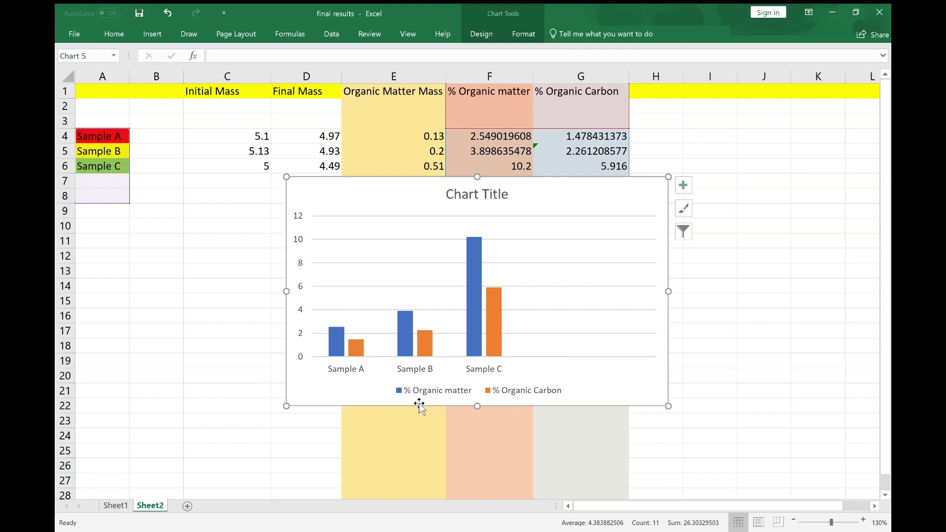
left_click(684, 188)
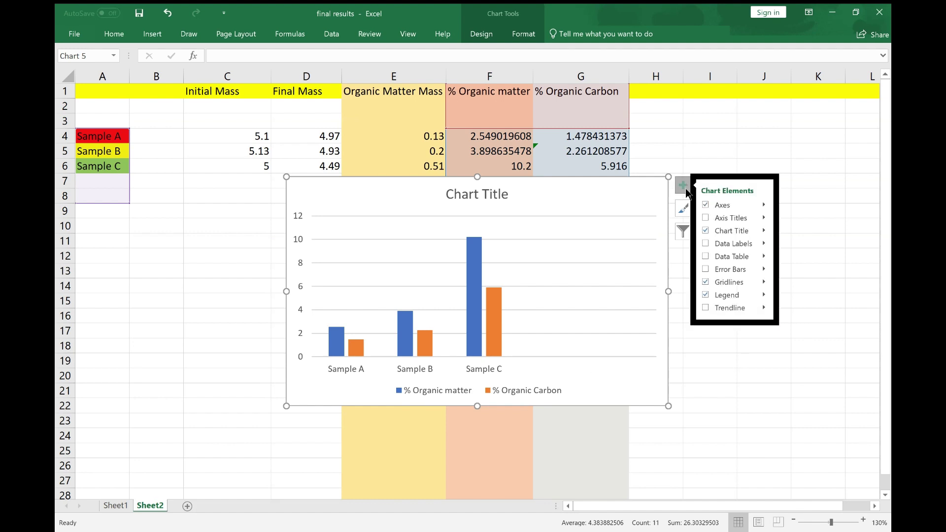
left_click(706, 217)
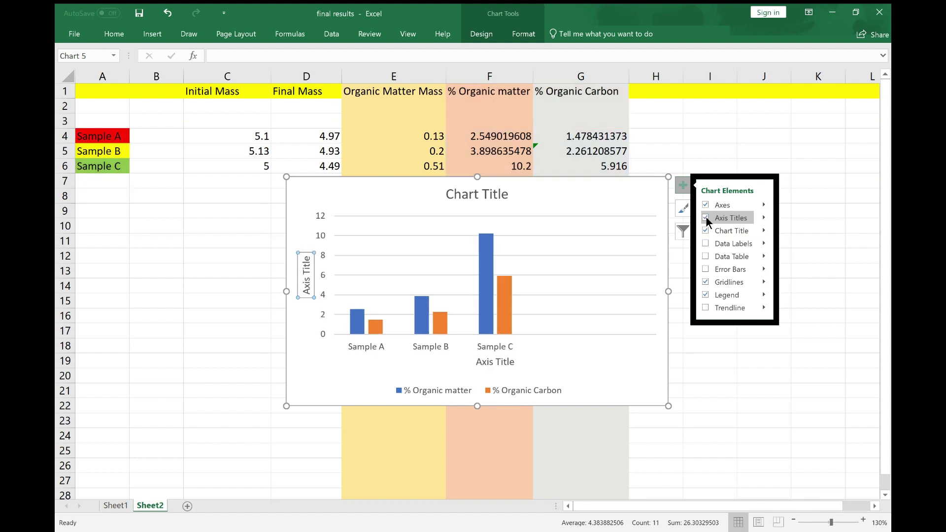
Replace the placeholder text of the chart's vertical axis title with %.
left_click(302, 282)
left_click(301, 280)
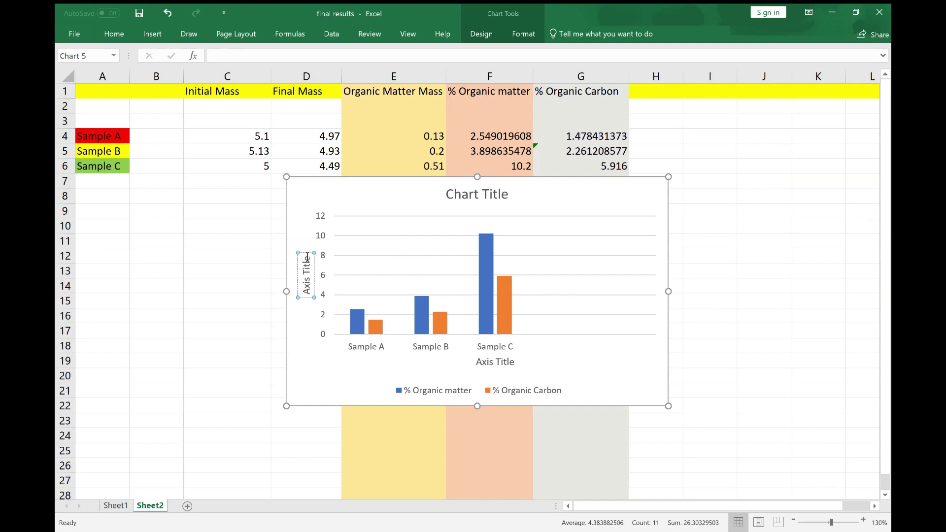
key("BackSpace")
key("BackSpace")
key("BackSpace")
key("BackSpace")
key("BackSpace")
key("BackSpace")
key("BackSpace")
key("BackSpace")
key("BackSpace")
key("BackSpace")
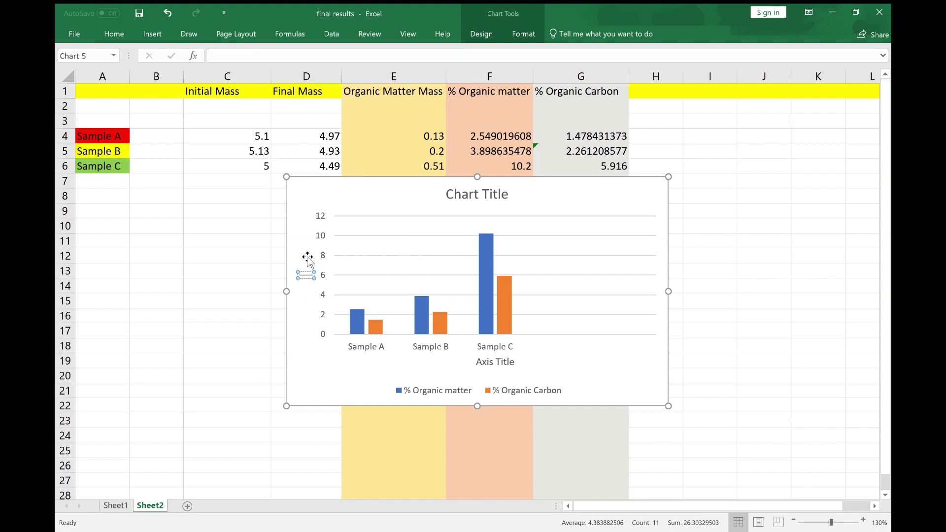
type("%")
Replace the placeholder text of the chart's horizontal axis title with Samples.
left_click(502, 391)
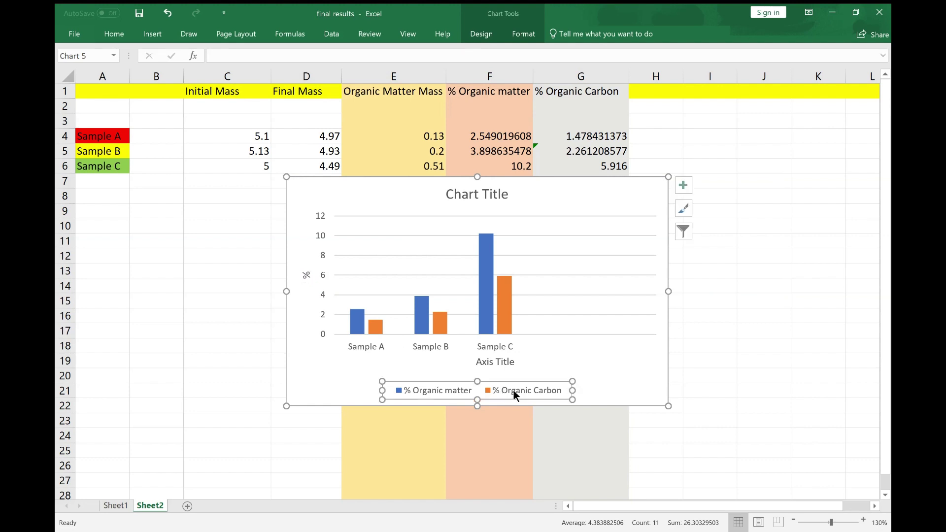
double_click(513, 390)
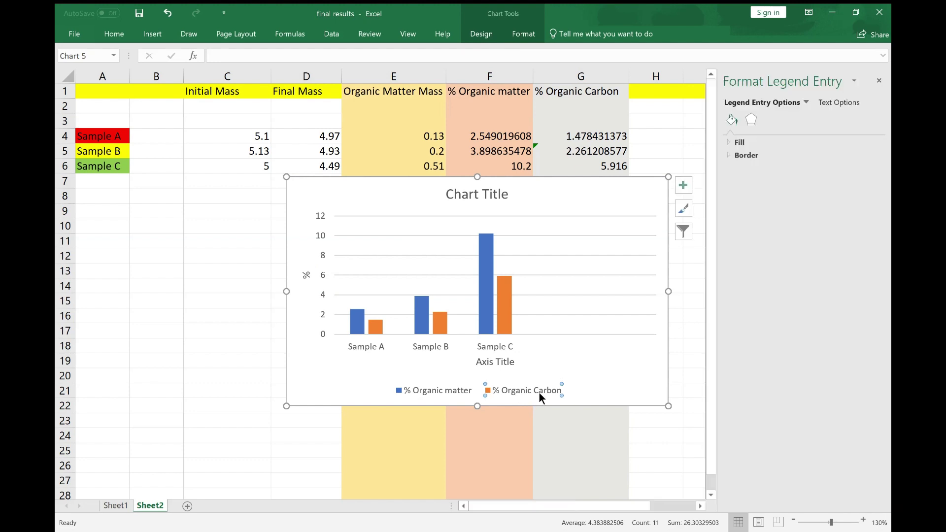
left_click(682, 186)
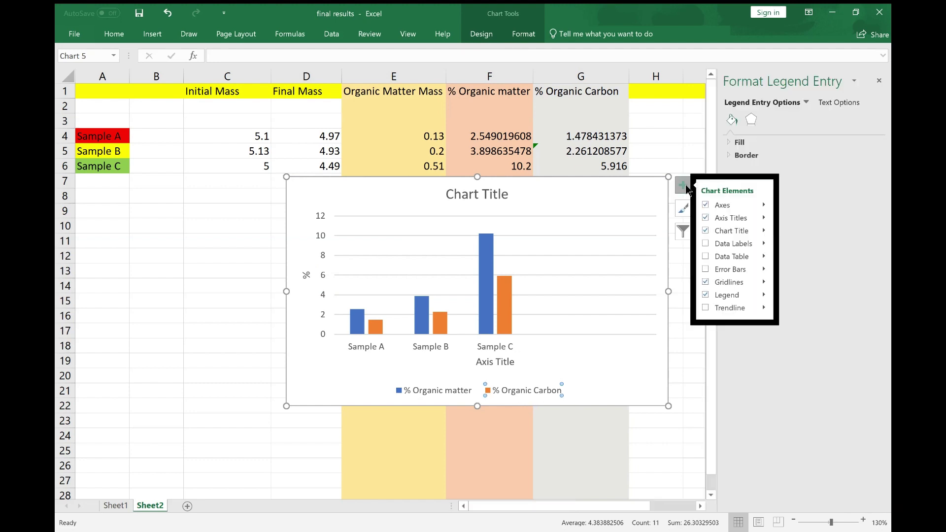
left_click(496, 362)
triple_click(496, 363)
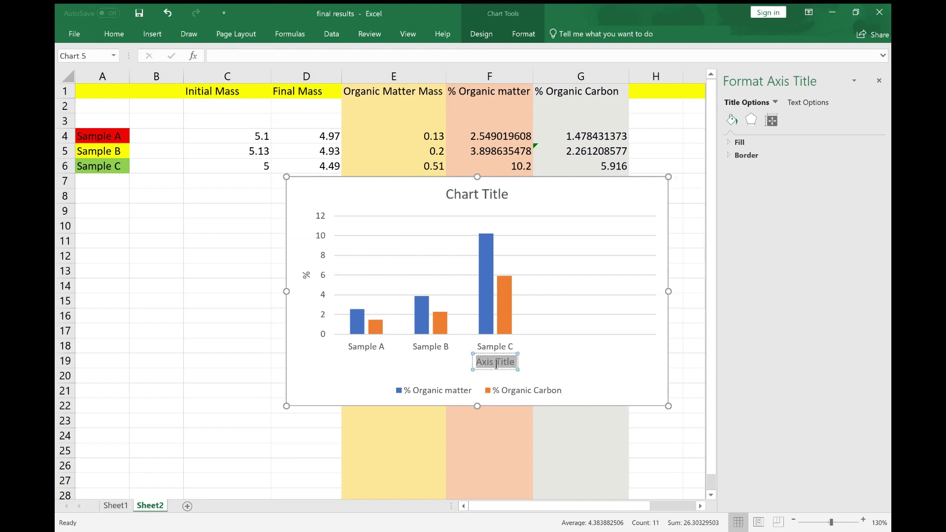
type("Samples")
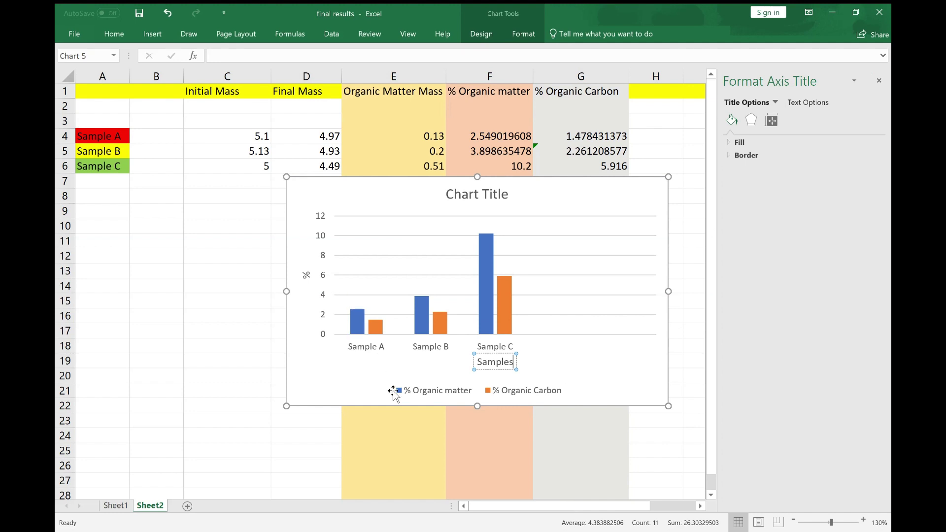
Rename Sample A in cell A4 as Silage field.
left_click(106, 137)
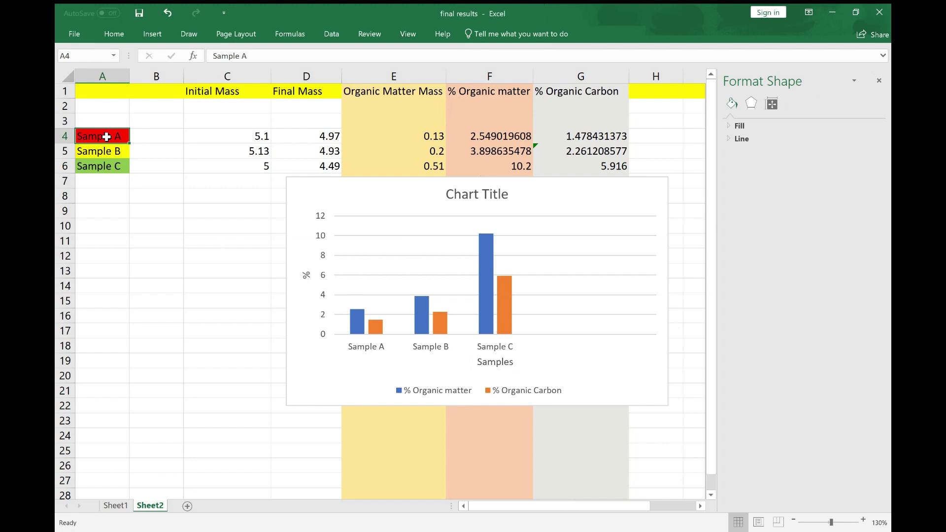
type("Sil")
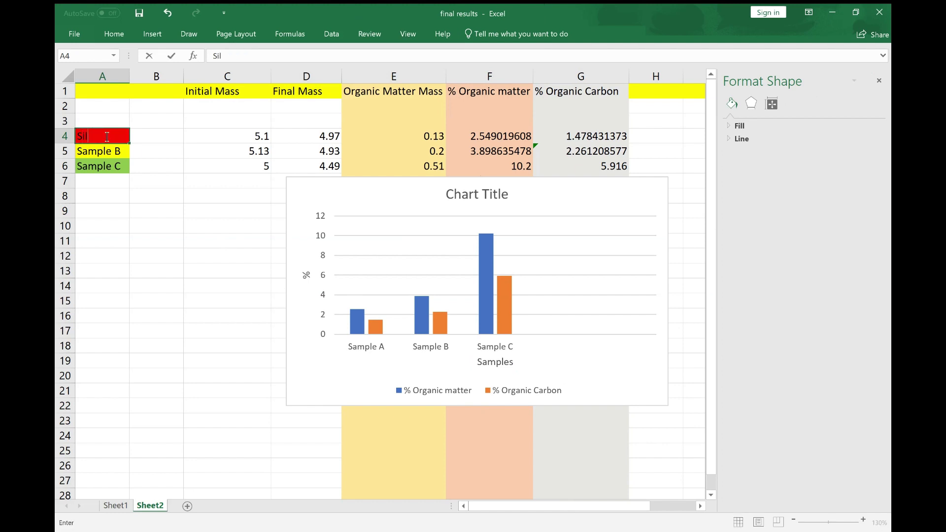
type("age field")
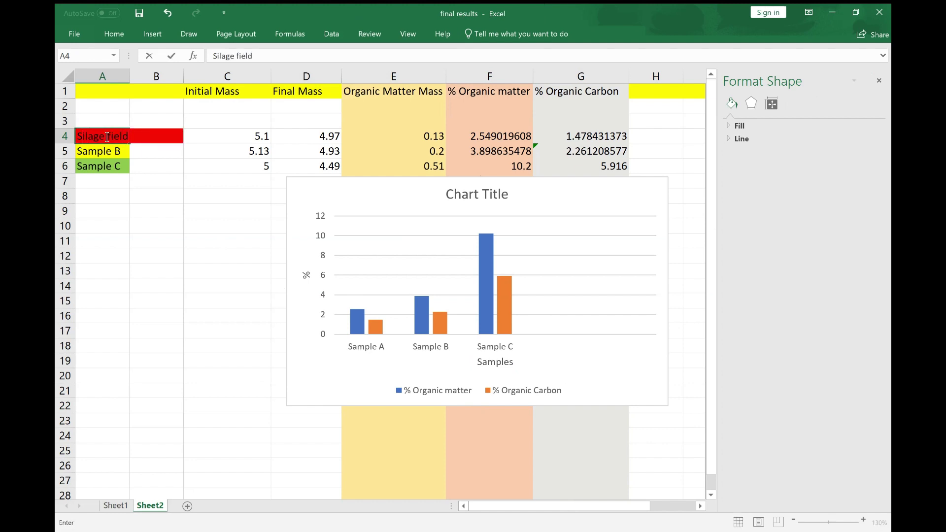
key("Return")
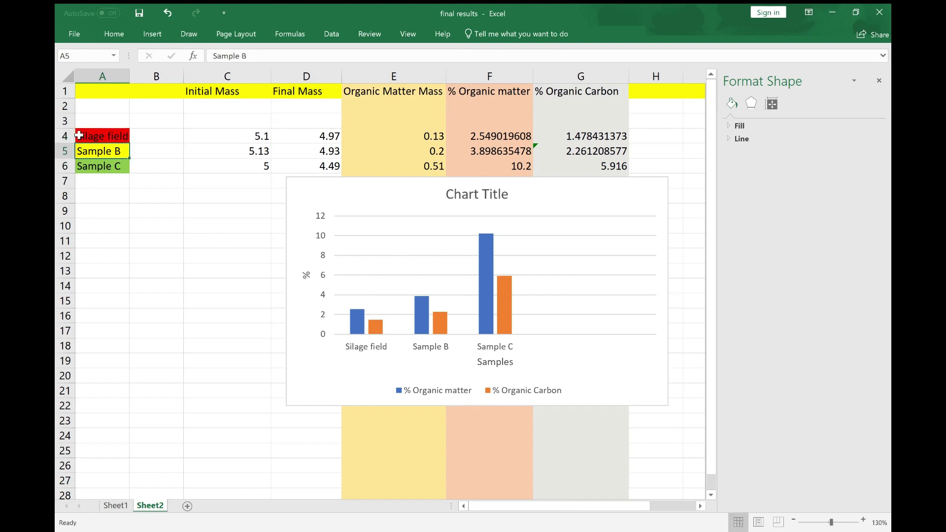
Rename Sample B in cell A5 as Fertilizer and FYM.
double_click(96, 152)
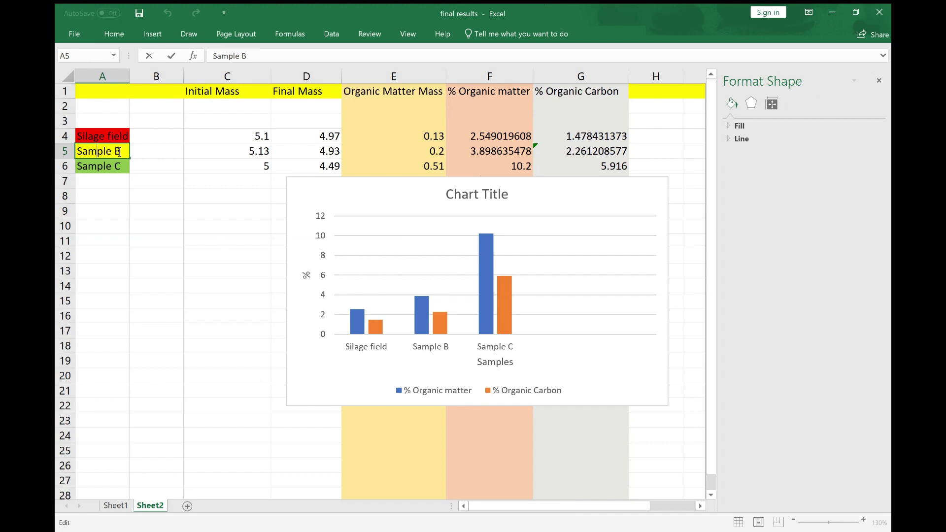
left_click_drag(119, 153, 76, 152)
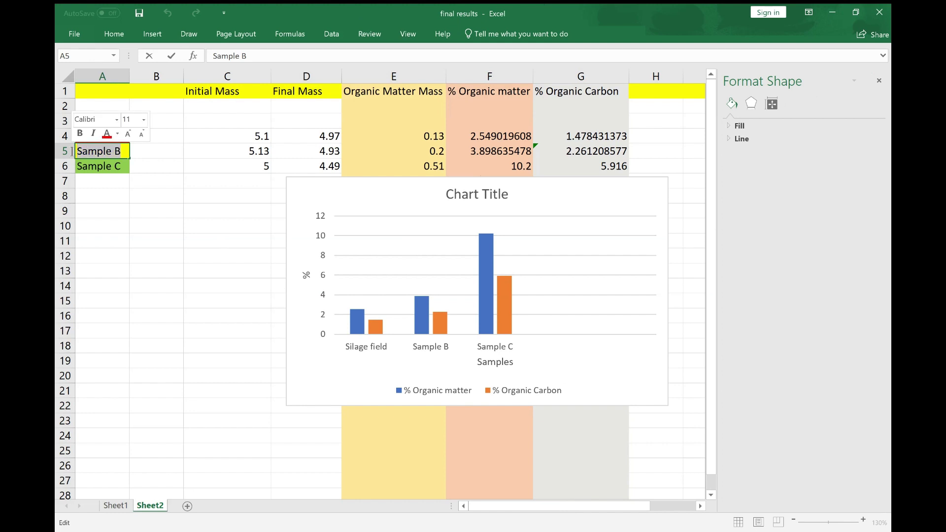
type("Fertilis")
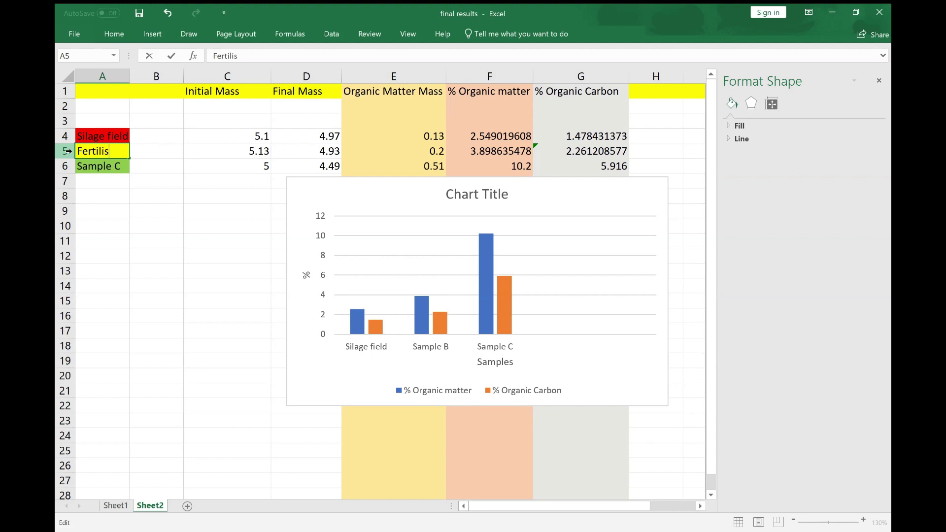
key("BackSpace")
type("zer and FYM")
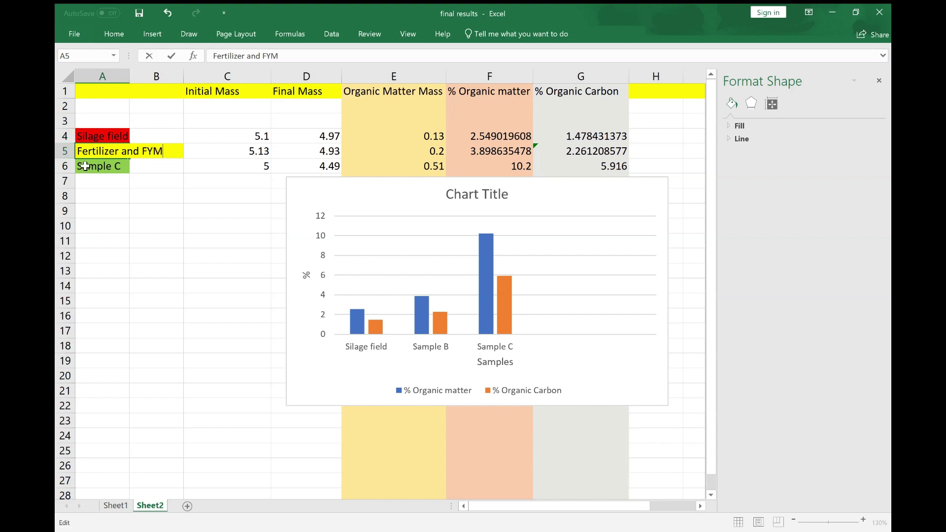
Rename Sample C in cell A6 as FYM.
left_click(85, 166)
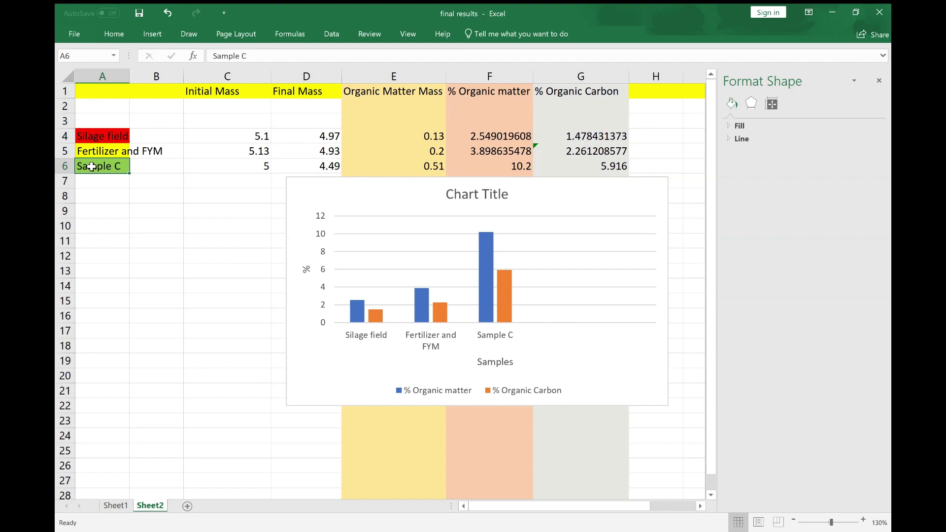
type("FYM")
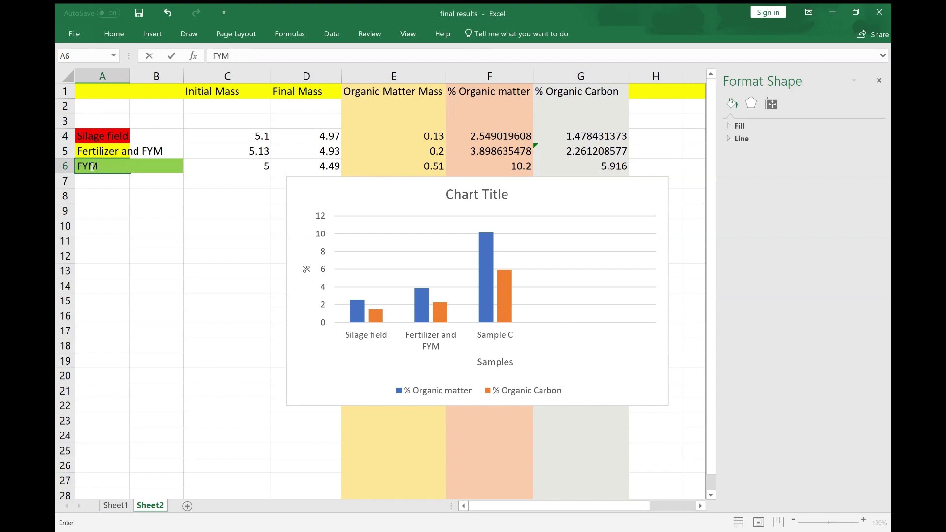
left_click(95, 192)
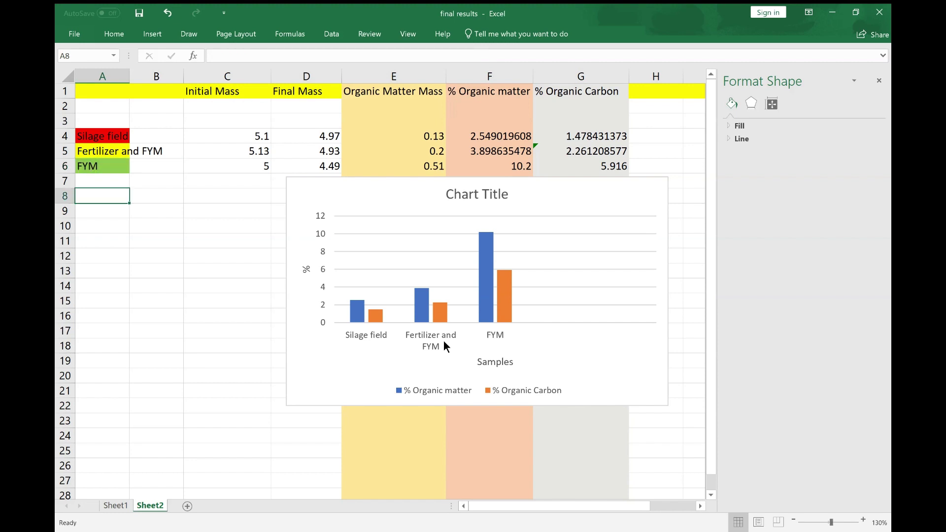
Set the chart title to "% Organic Matter and % Organic Carbon".
left_click(496, 364)
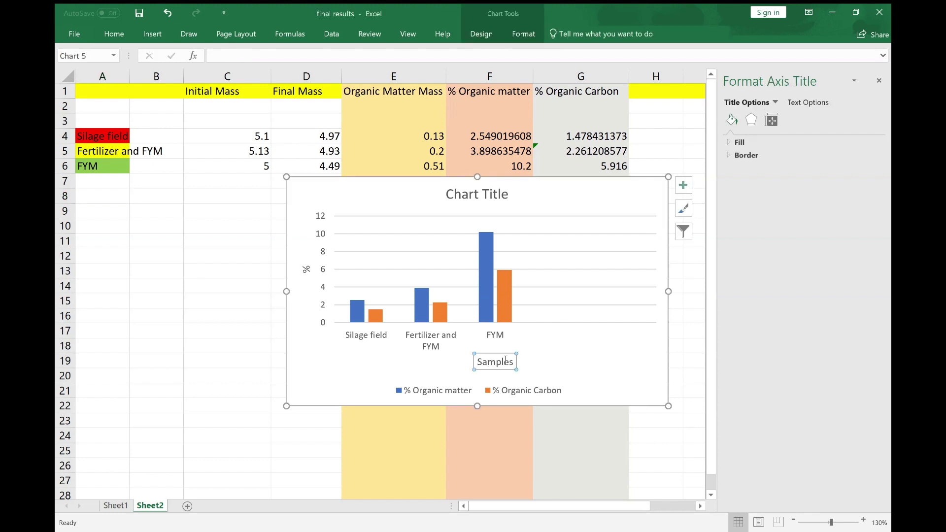
left_click(501, 201)
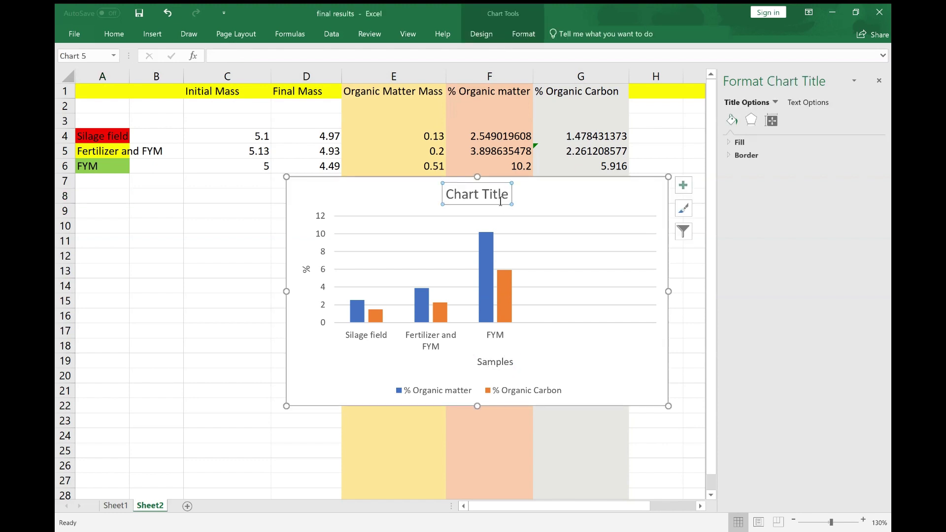
left_click(501, 193)
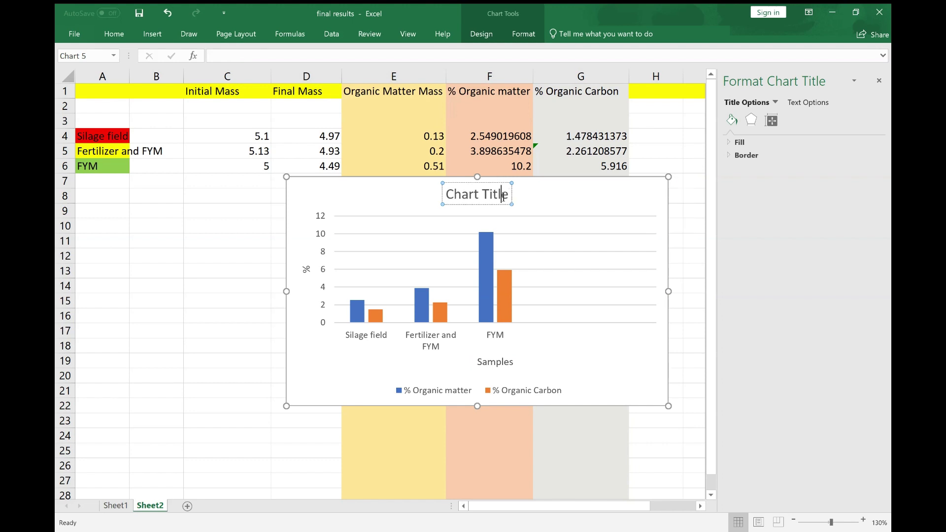
triple_click(476, 194)
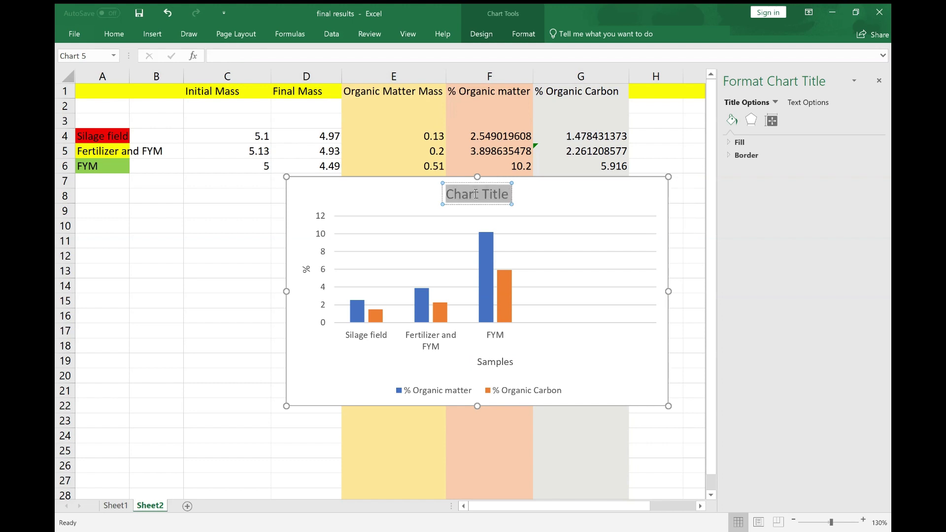
type("%")
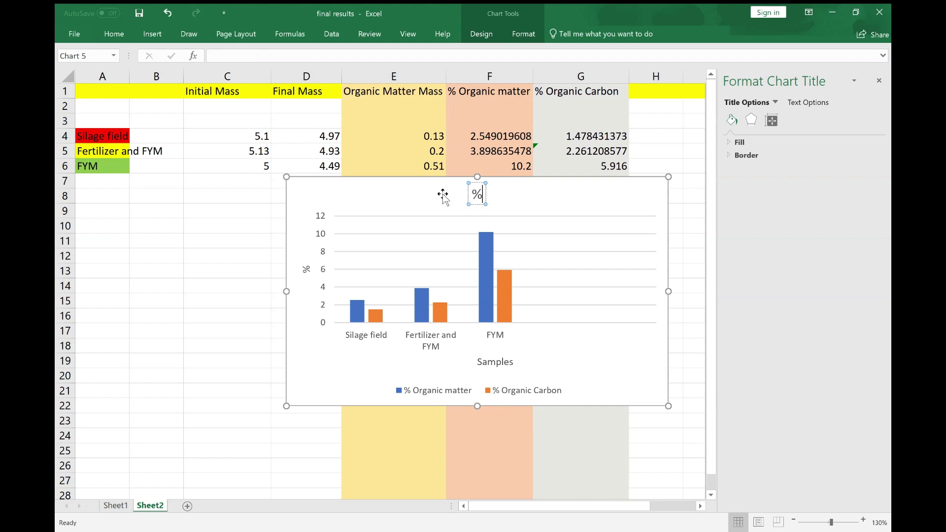
type(" Organic")
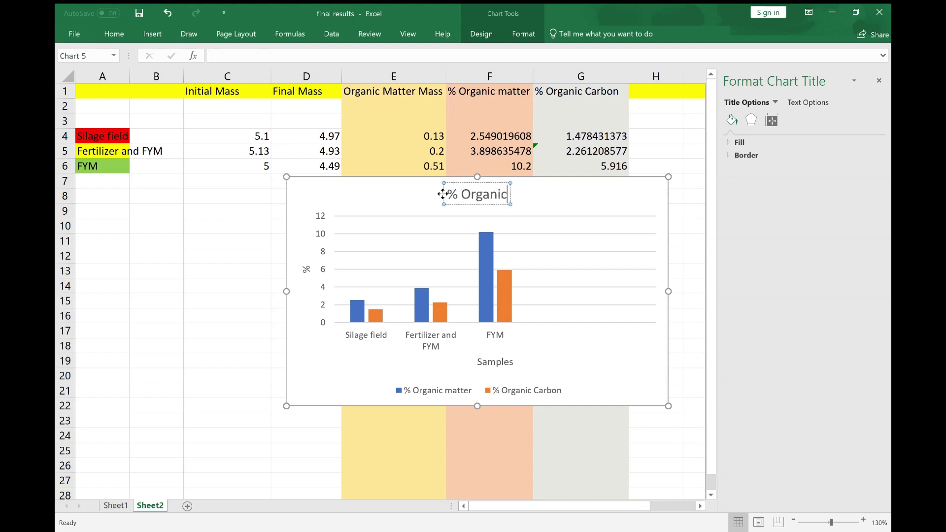
type(" Matter and %")
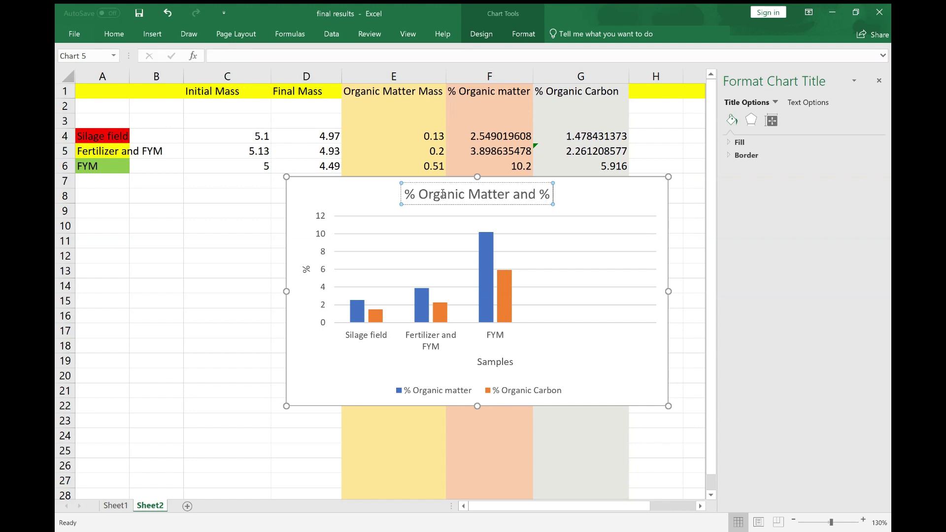
type(" Organic")
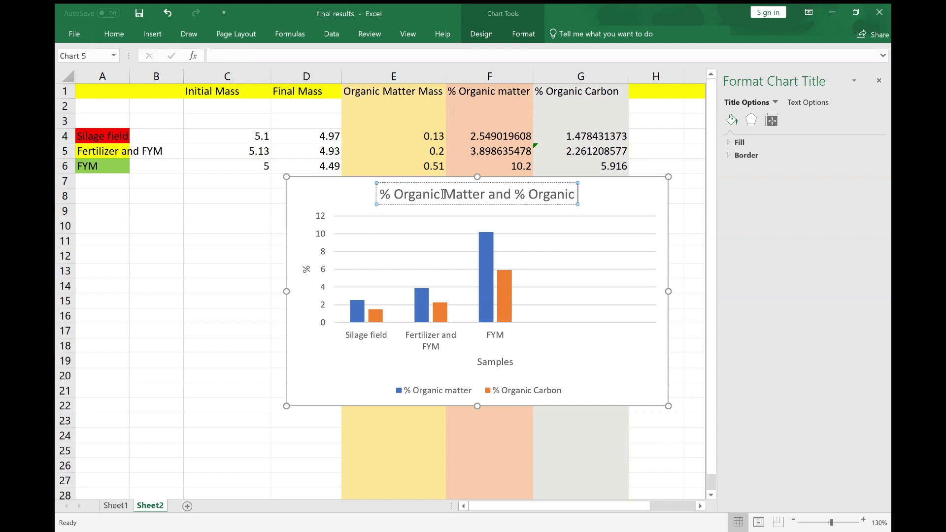
type(" Carbon")
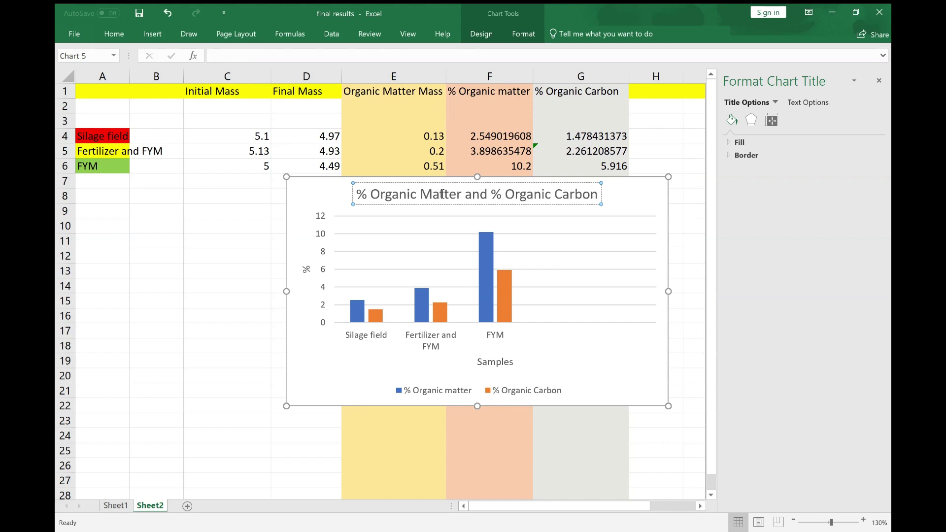
left_click(546, 238)
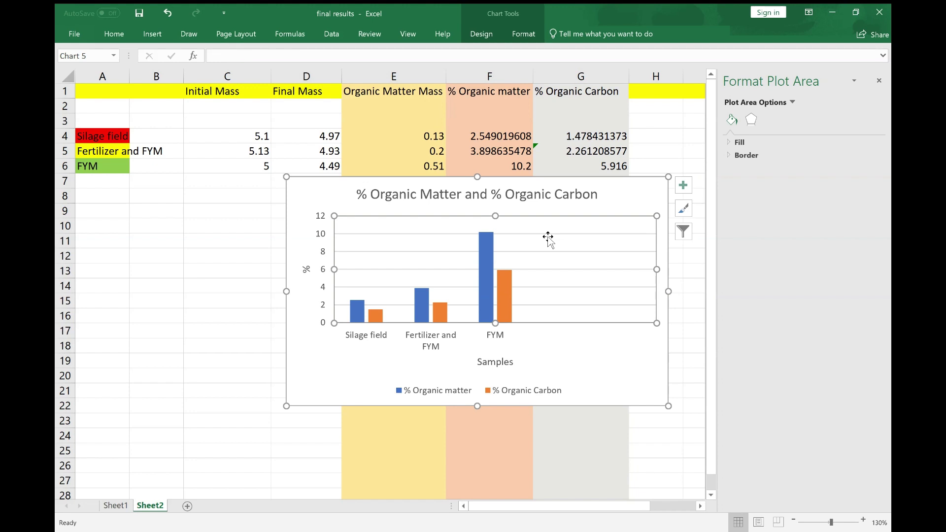
Try out data labels and a data table on the column chart, and remove both.
left_click(652, 199)
left_click(683, 186)
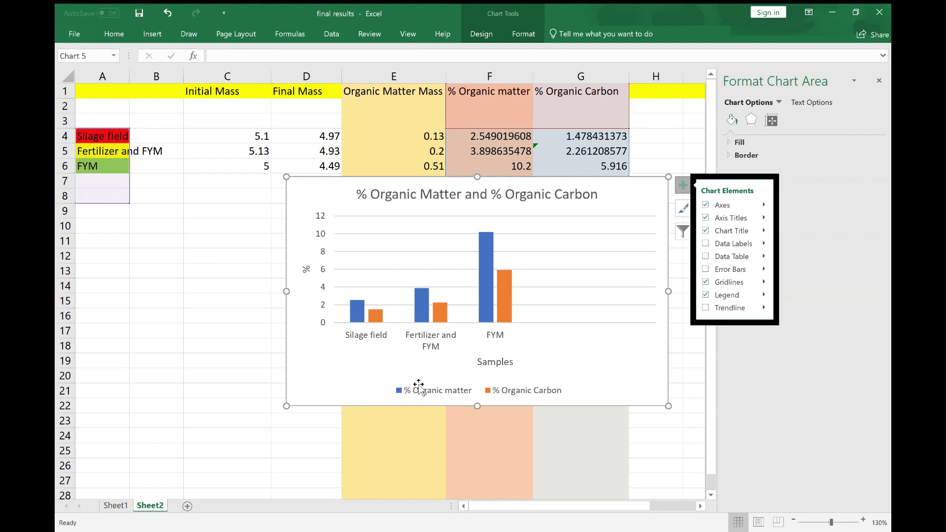
left_click(706, 243)
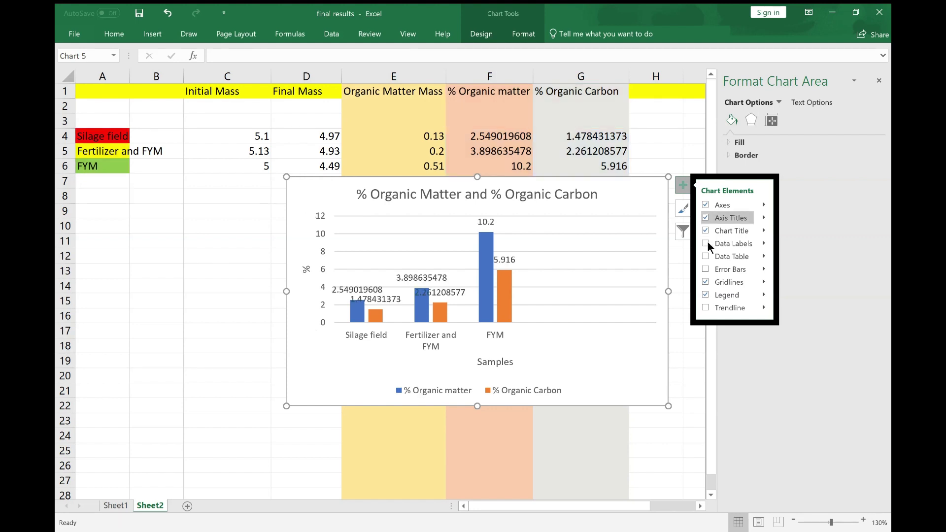
left_click(707, 242)
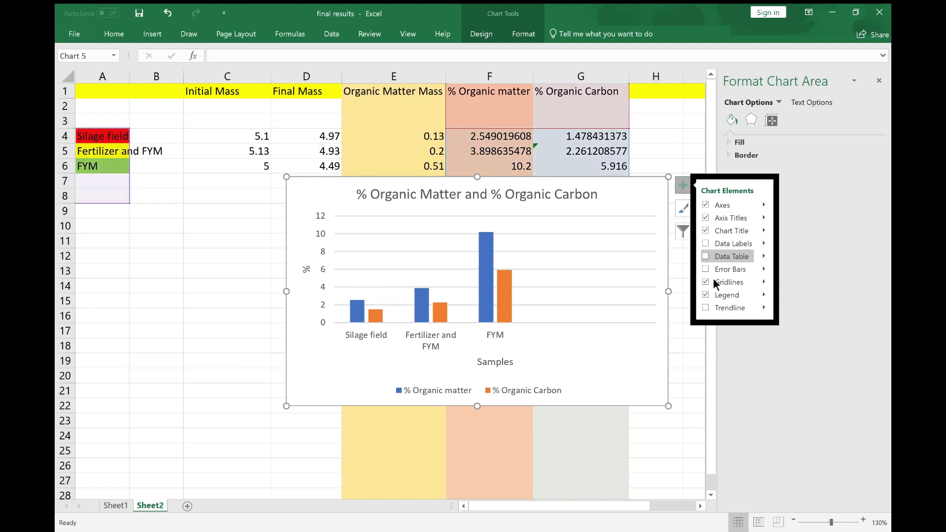
left_click(707, 244)
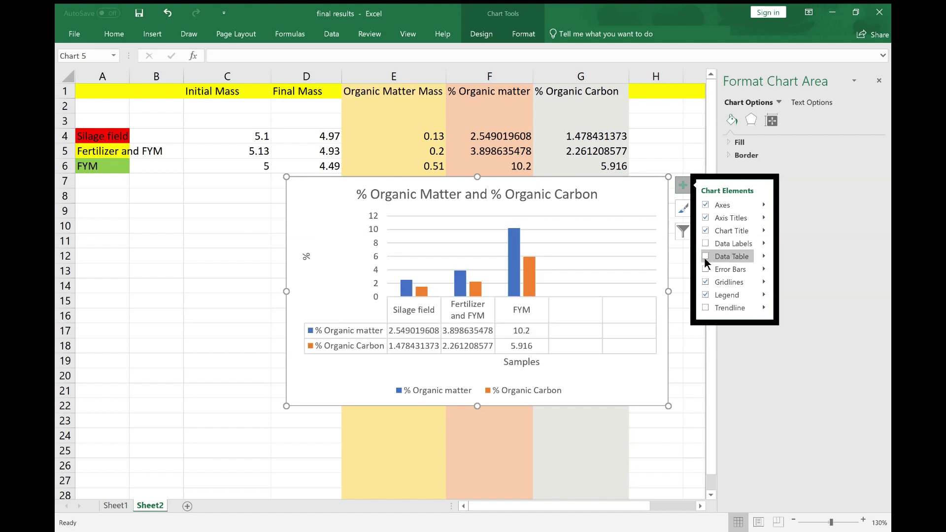
left_click(705, 257)
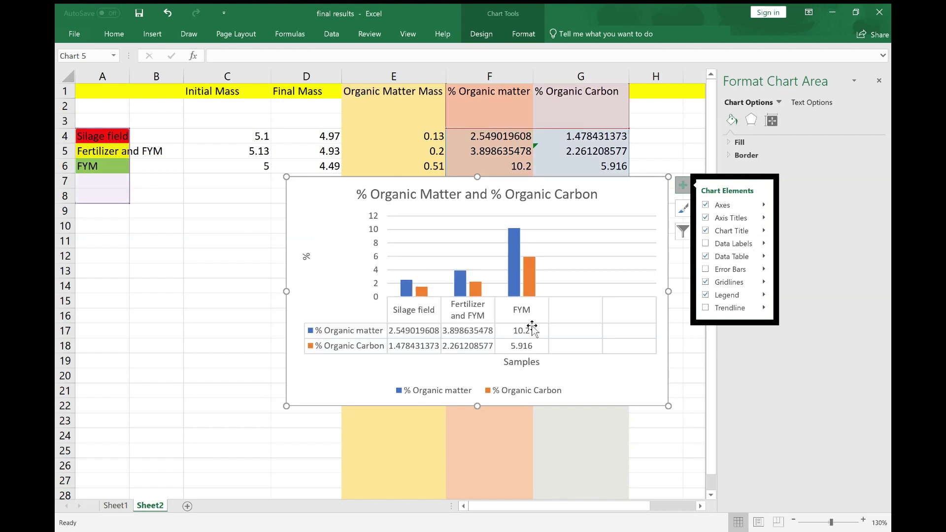
left_click(705, 257)
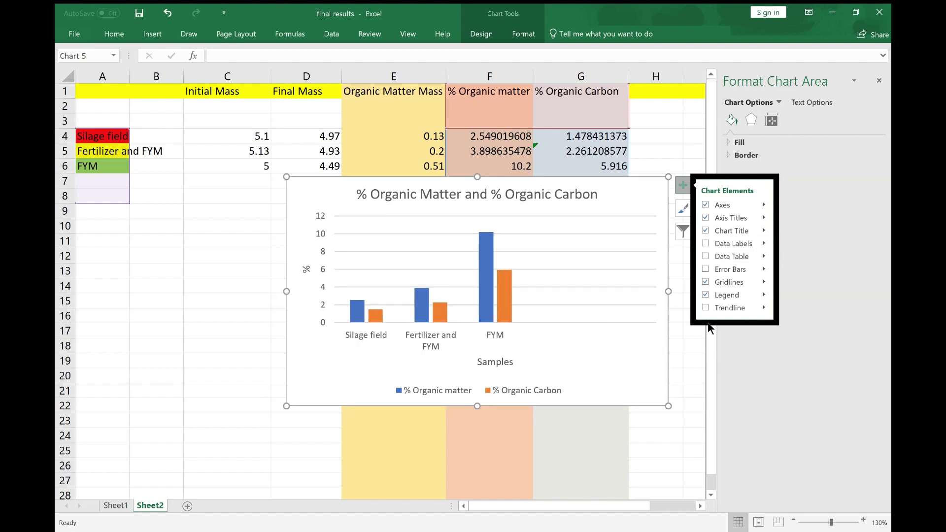
Bring up the available commands for the column chart's chart area.
right_click(635, 194)
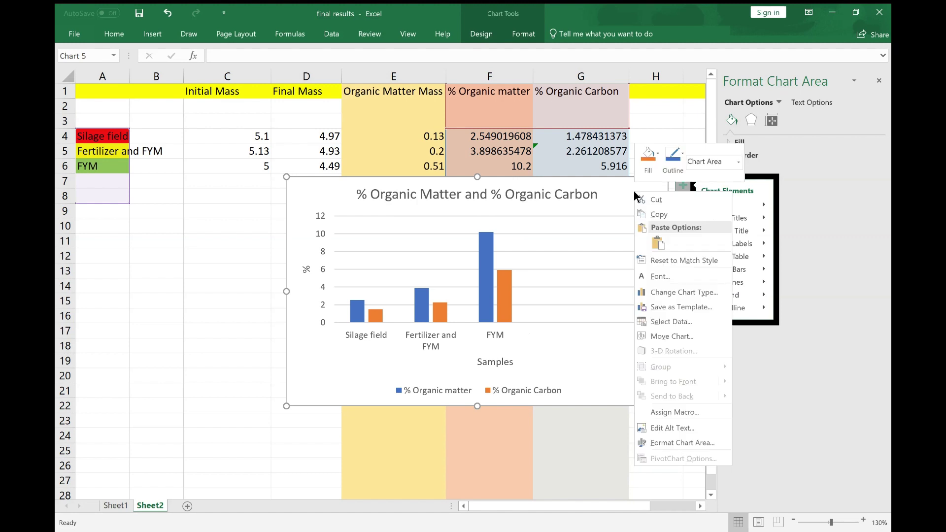